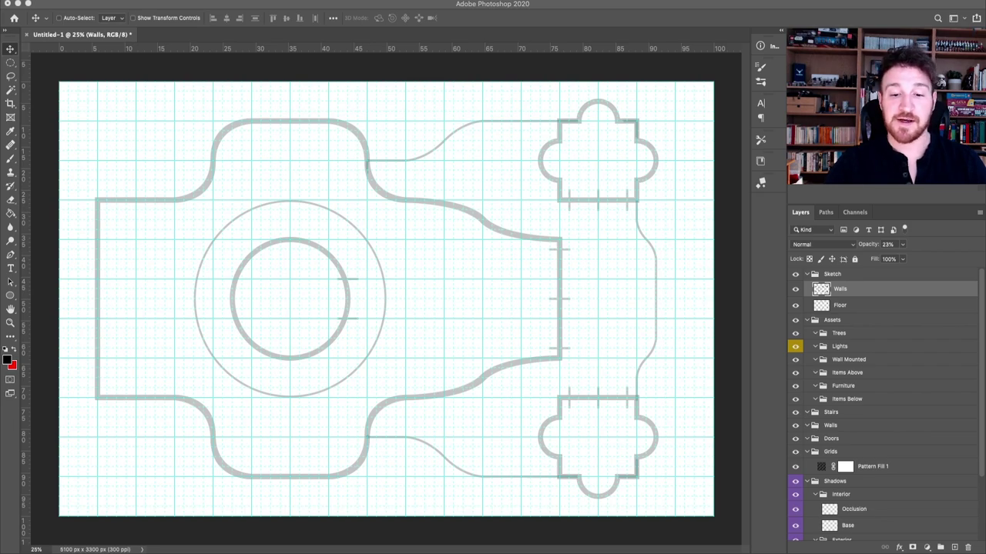
Step: Press Delete while tidying the Layers panel to target the Textures group
{"action": "key", "text": "Delete"}
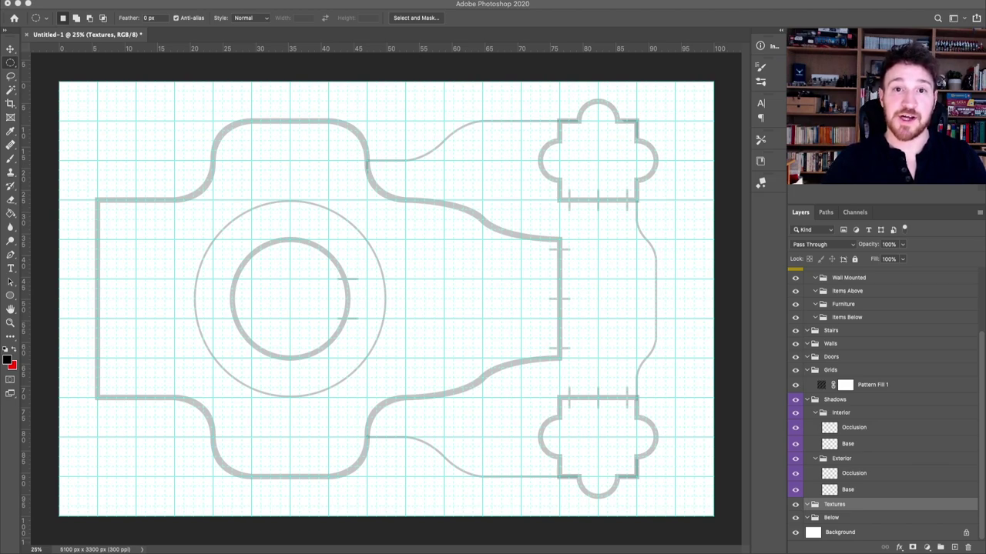
Step: Switch to the Elliptical Marquee Tool and try a trial elliptical selection on the map
{"action": "right_click", "coordinate": [11, 64]}
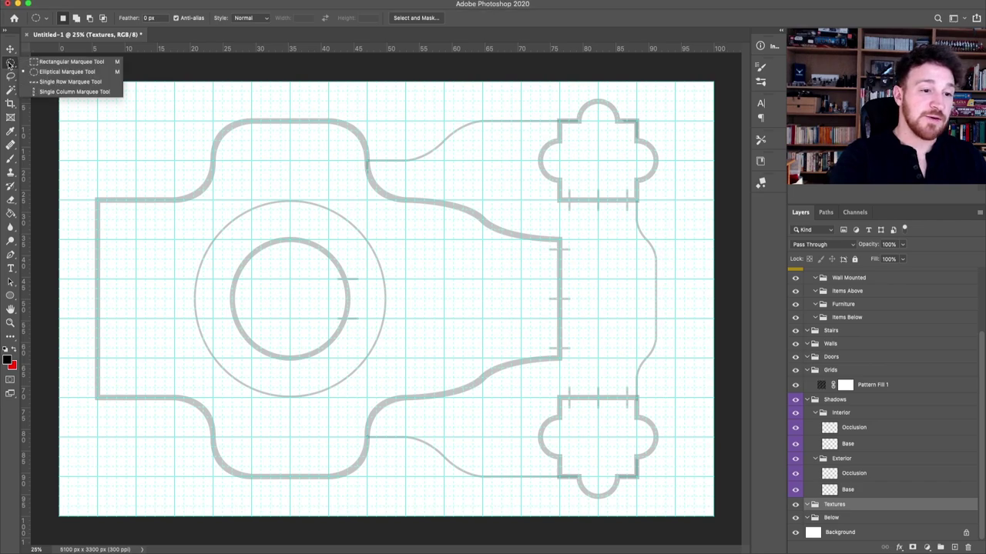
{"action": "left_click", "coordinate": [88, 73]}
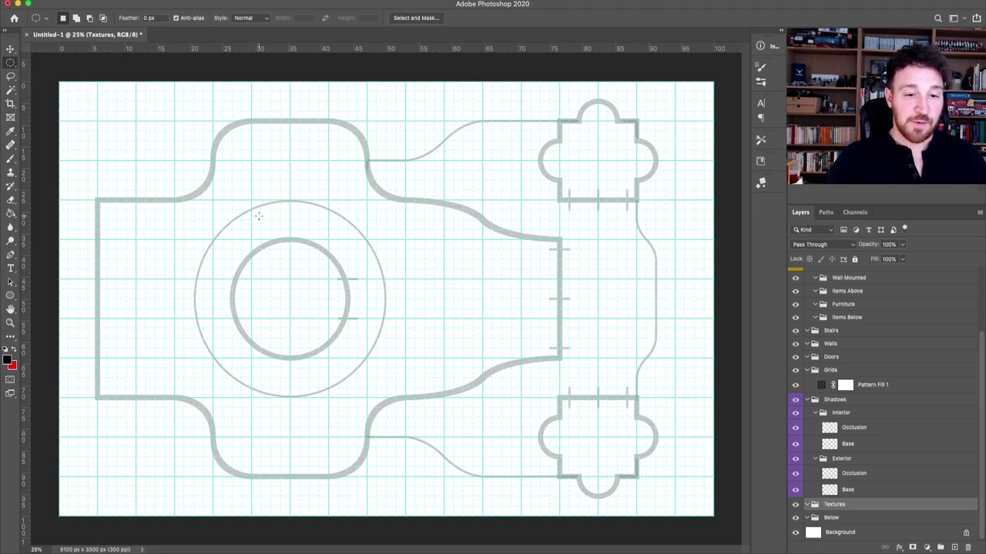
{"action": "left_click_drag", "start_coordinate": [253, 215], "coordinate": [369, 379]}
{"action": "left_click", "coordinate": [328, 302]}
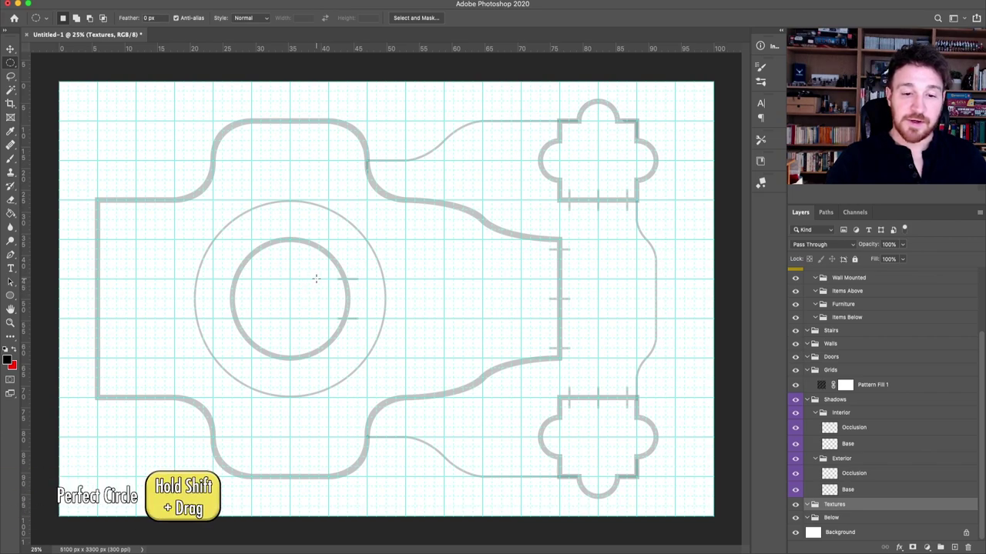
Step: Select the large room as a perfect circle drawn outward from its centre
{"action": "left_click_drag", "start_coordinate": [319, 279], "coordinate": [446, 428]}
{"action": "left_click", "coordinate": [304, 343]}
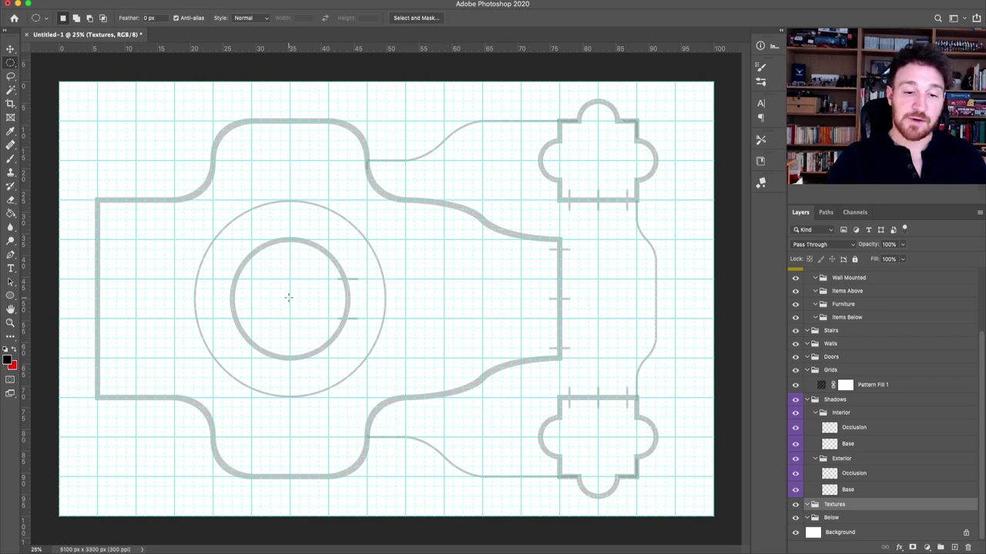
{"action": "left_click_drag", "start_coordinate": [288, 298], "coordinate": [387, 406]}
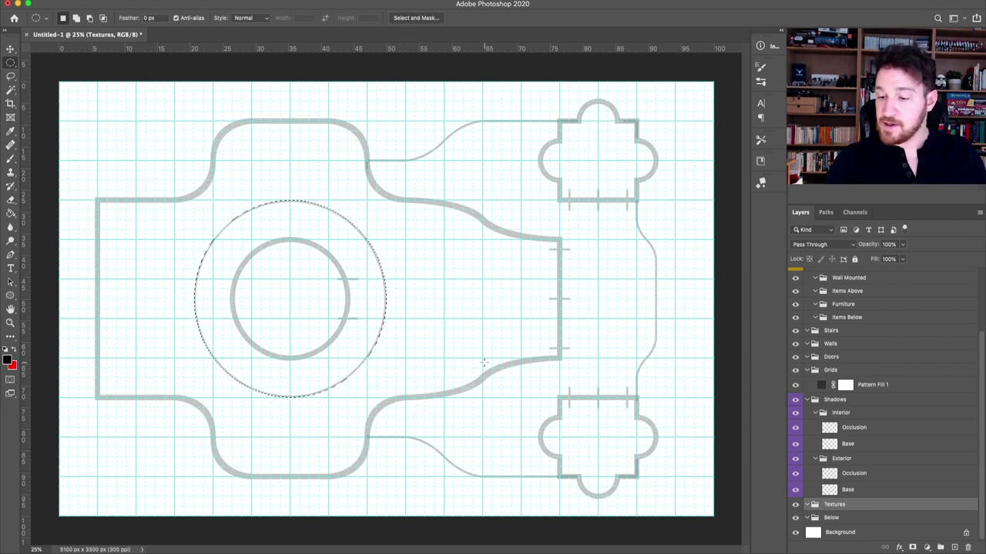
Step: Fill the circular selection with a White Marble 01 pattern fill layer
{"action": "left_click", "coordinate": [926, 547]}
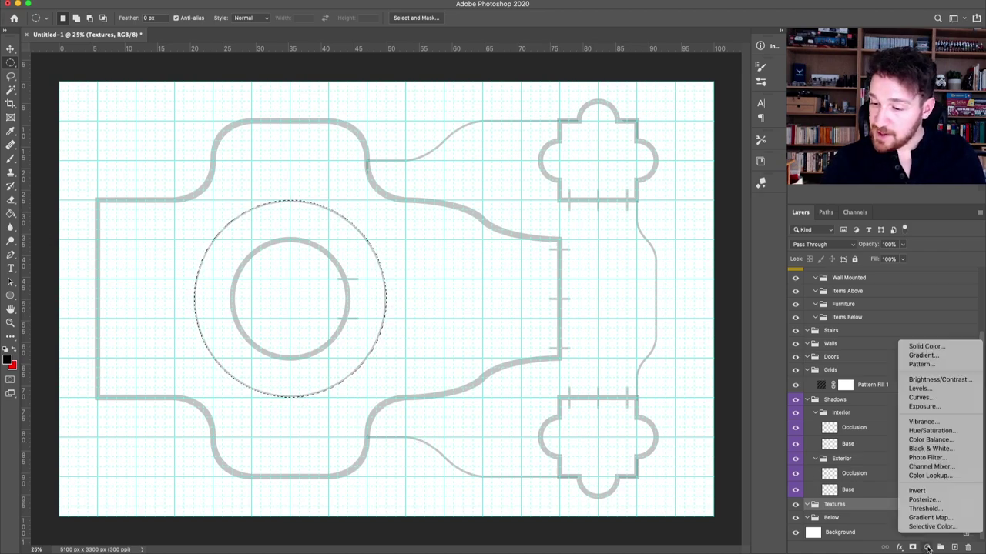
{"action": "left_click", "coordinate": [924, 369]}
{"action": "left_click", "coordinate": [626, 128]}
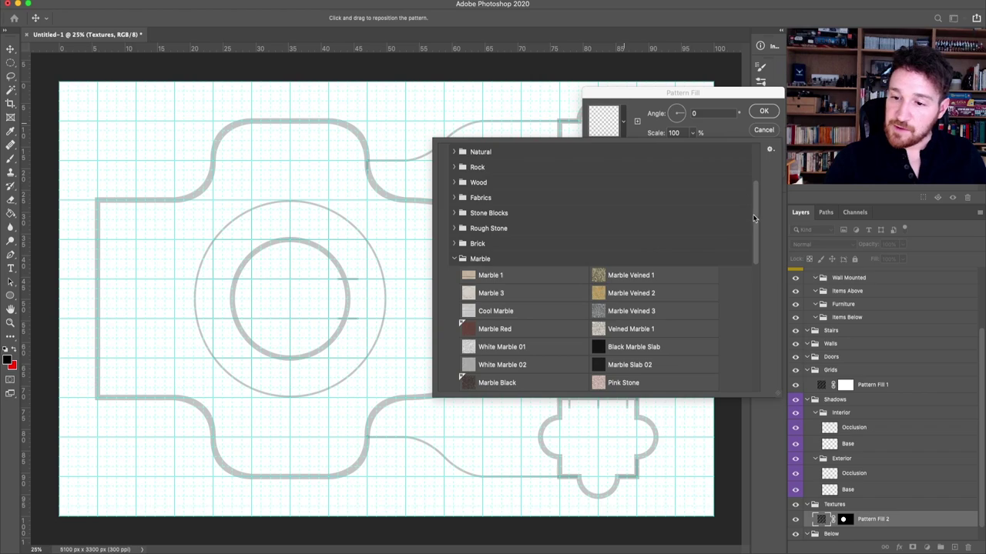
{"action": "scroll", "coordinate": [754, 219], "scroll_direction": "down", "scroll_amount": 4}
{"action": "left_click", "coordinate": [540, 279]}
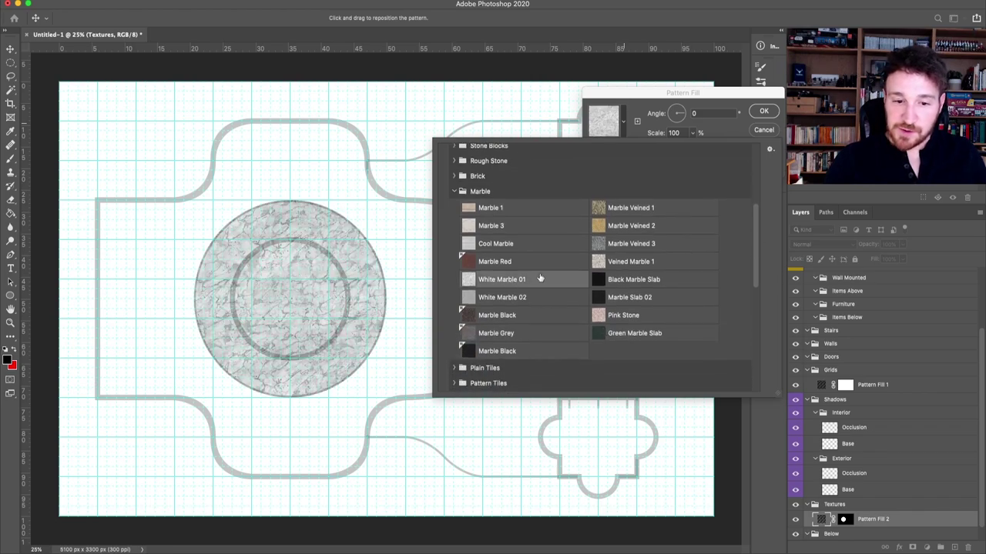
{"action": "left_click", "coordinate": [763, 113]}
Step: Add a Stroke outline effect to the marble circle and toggle the grid off and on
{"action": "left_click", "coordinate": [899, 548]}
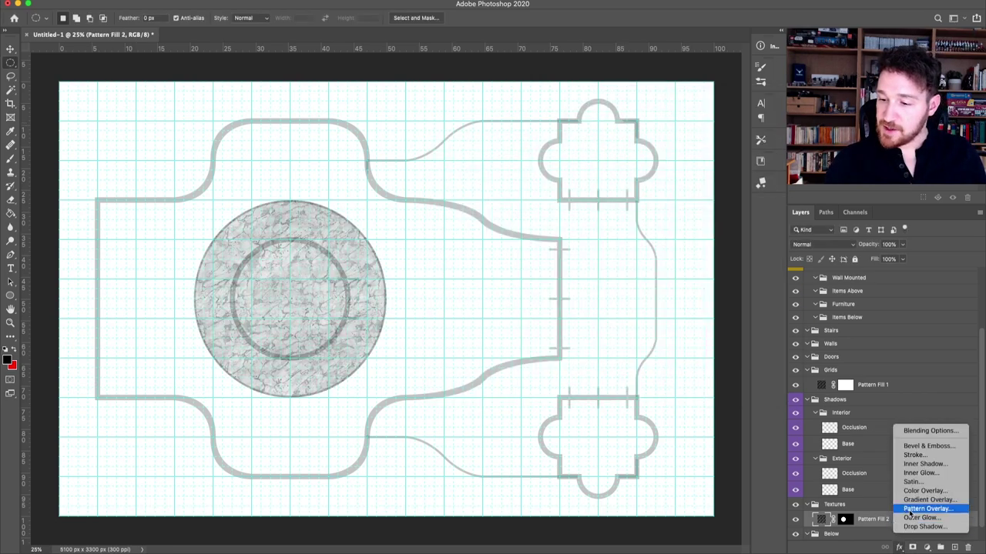
{"action": "left_click", "coordinate": [915, 455]}
{"action": "left_click", "coordinate": [806, 220]}
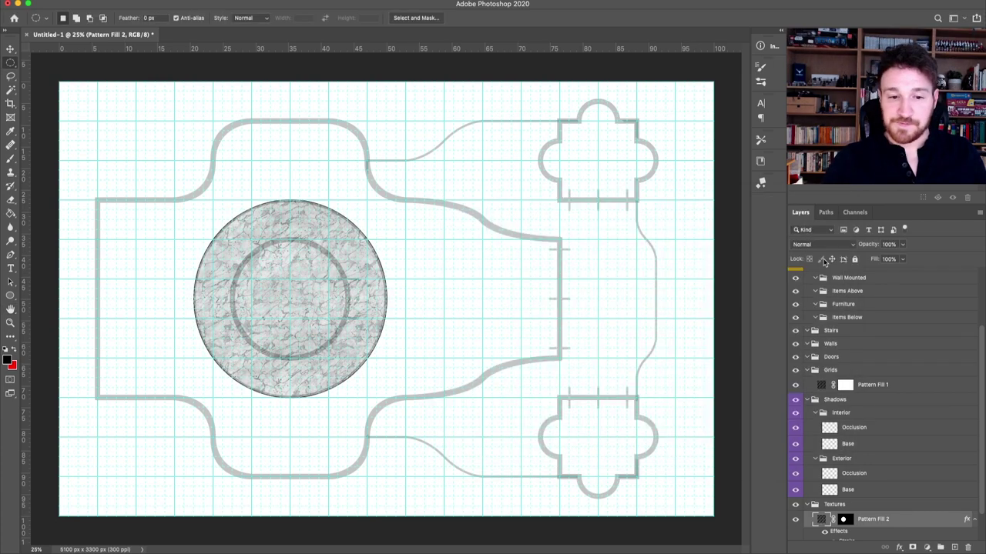
{"action": "key", "text": "super+apostrophe"}
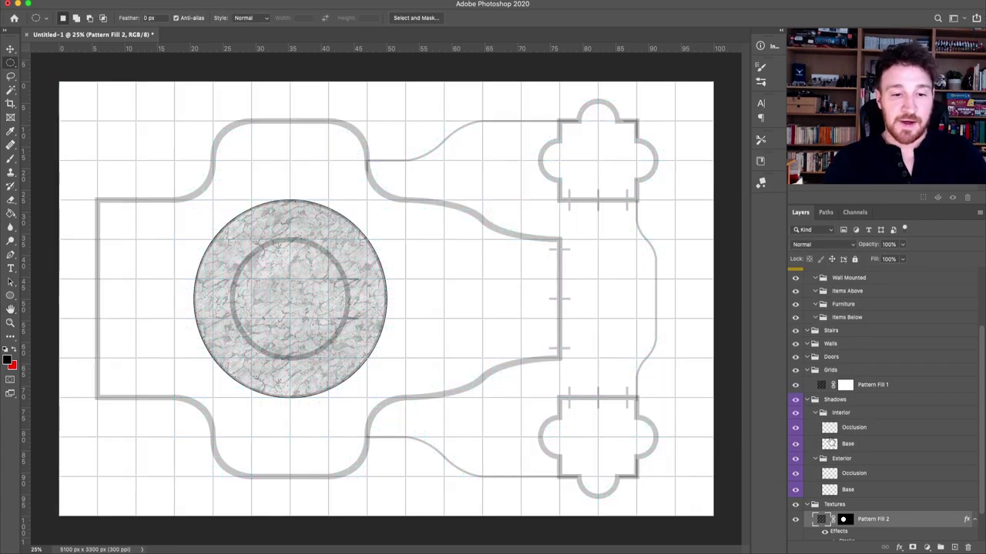
{"action": "key", "text": "super+apostrophe"}
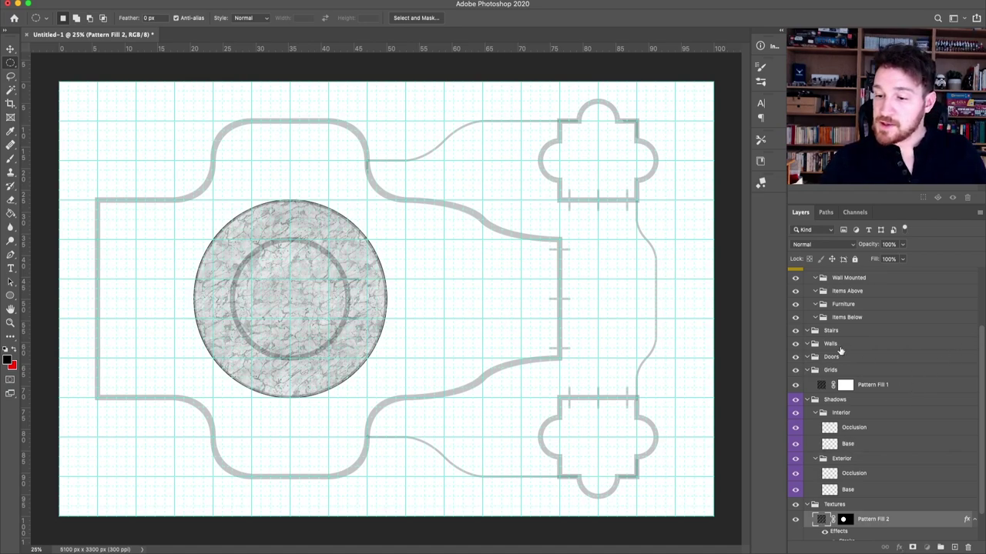
Step: In the Walls group, select the wall's outer circle from its centre and demo adding to a selection
{"action": "left_click", "coordinate": [955, 345]}
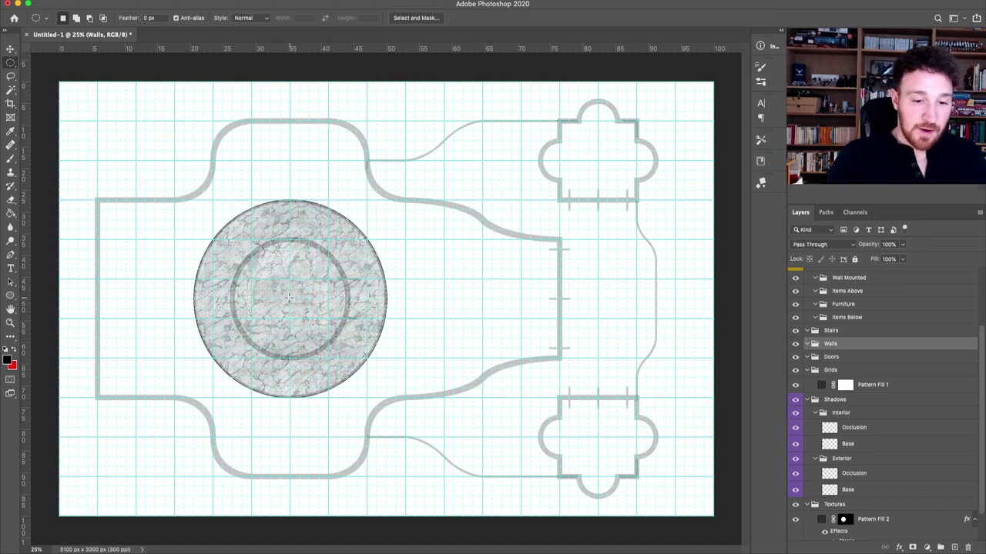
{"action": "left_click_drag", "start_coordinate": [290, 299], "coordinate": [350, 362]}
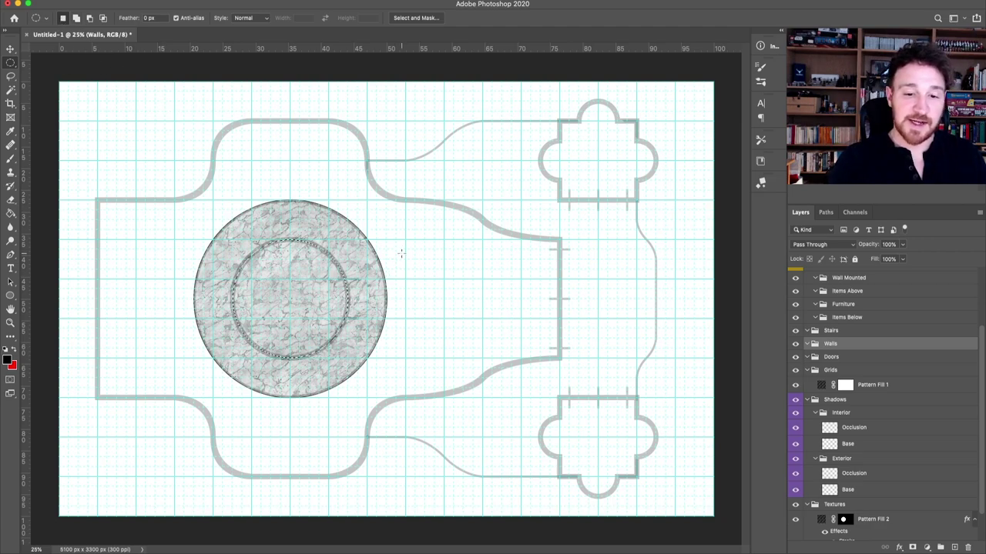
{"action": "left_click_drag", "start_coordinate": [397, 229], "coordinate": [531, 358]}
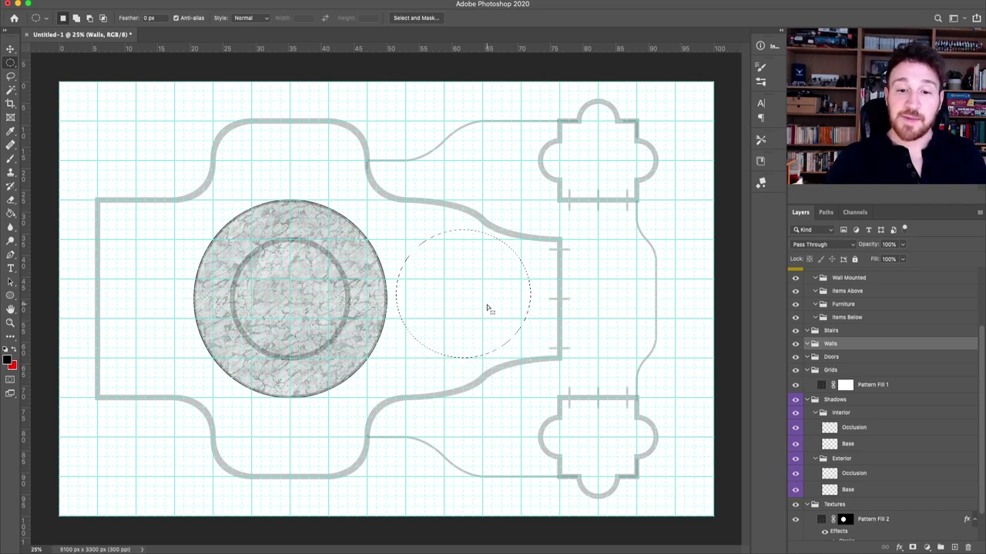
{"action": "key", "text": "super+z"}
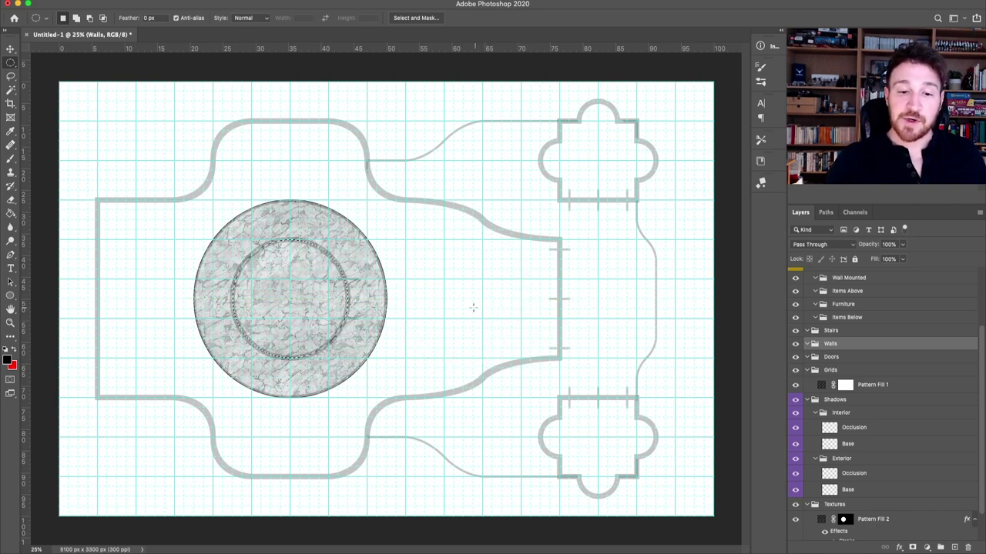
{"action": "left_click", "coordinate": [75, 17]}
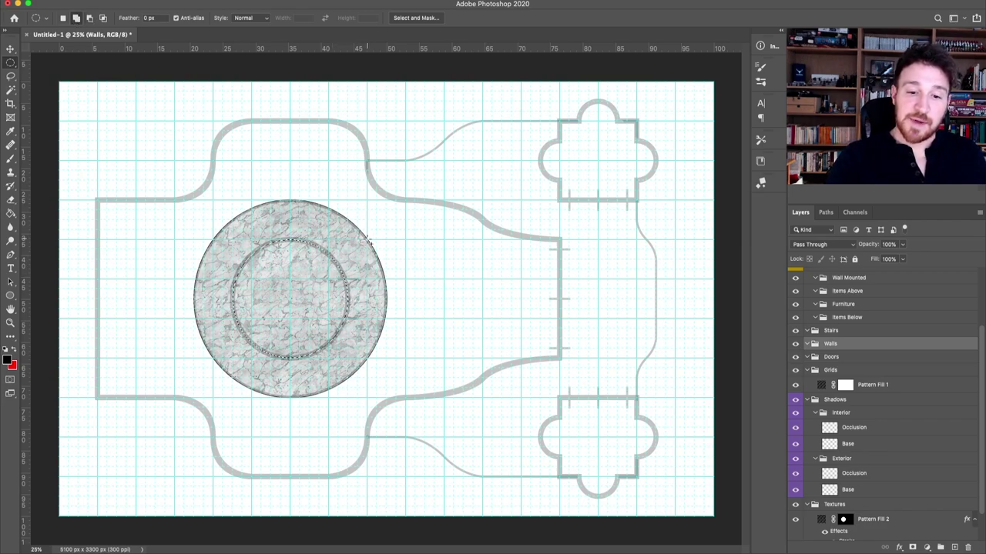
{"action": "left_click_drag", "start_coordinate": [368, 241], "coordinate": [462, 303]}
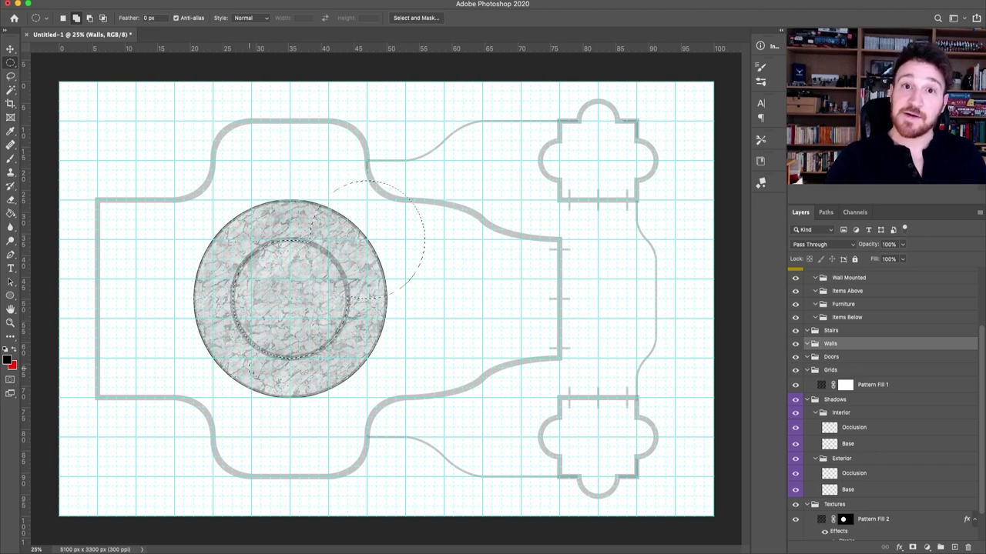
Step: Subtract the inner circle to leave a ring-shaped selection, then zoom in on it
{"action": "left_click", "coordinate": [88, 19]}
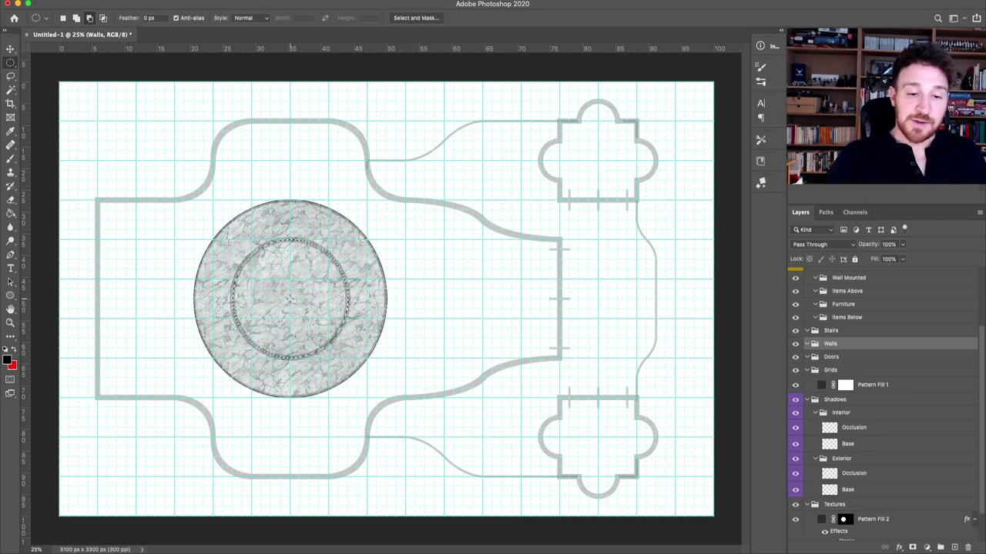
{"action": "left_click_drag", "start_coordinate": [291, 299], "coordinate": [305, 301]}
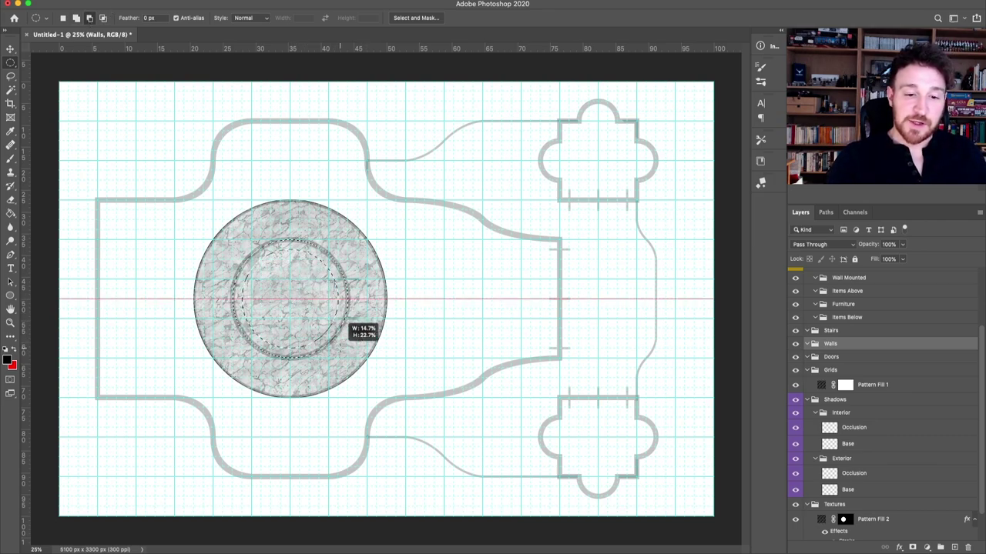
{"action": "left_click_drag", "start_coordinate": [340, 346], "coordinate": [340, 346]}
{"action": "key", "text": "super+equal"}
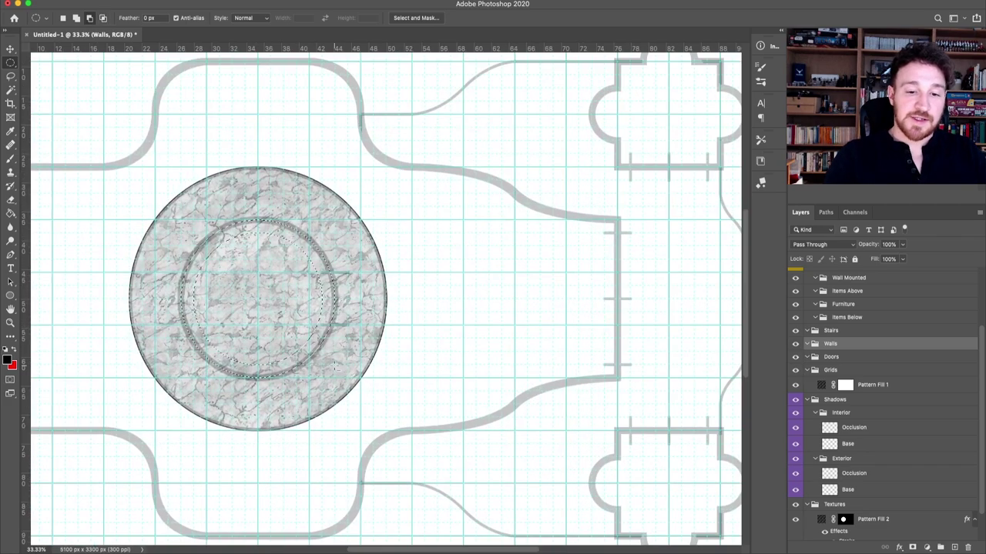
{"action": "key", "text": "super+equal"}
{"action": "key", "text": "super+minus"}
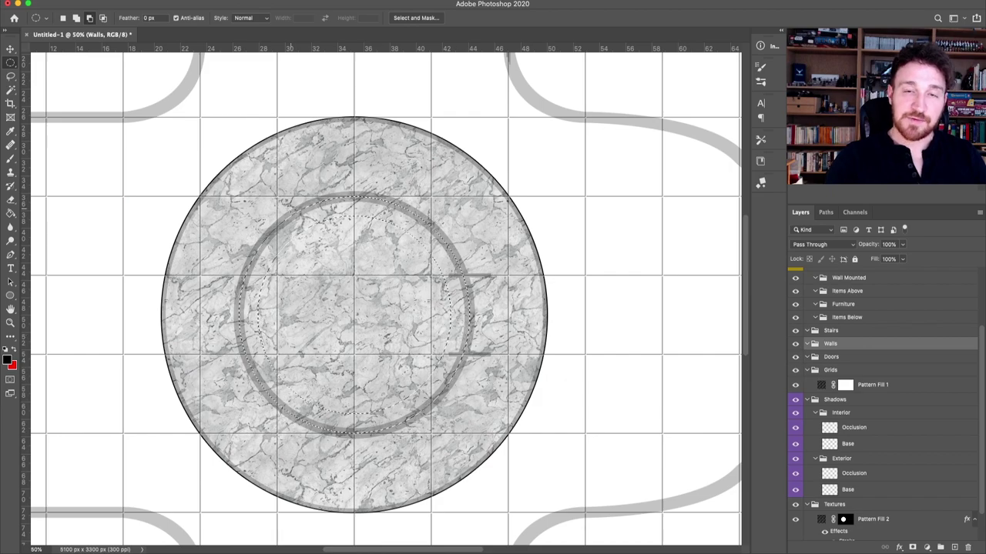
Step: Fill the ring selection with a wooden pattern fill layer
{"action": "left_click", "coordinate": [10, 213]}
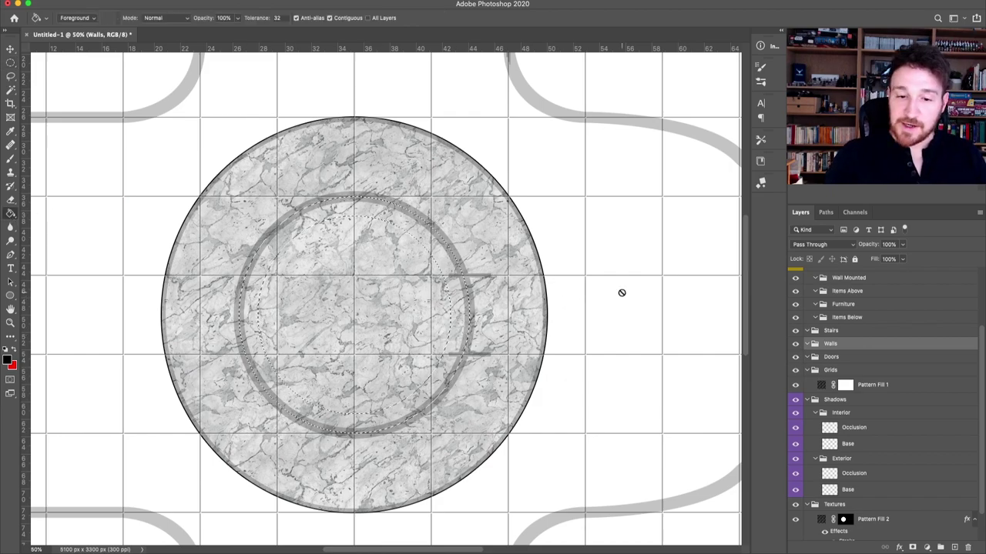
{"action": "left_click", "coordinate": [927, 547]}
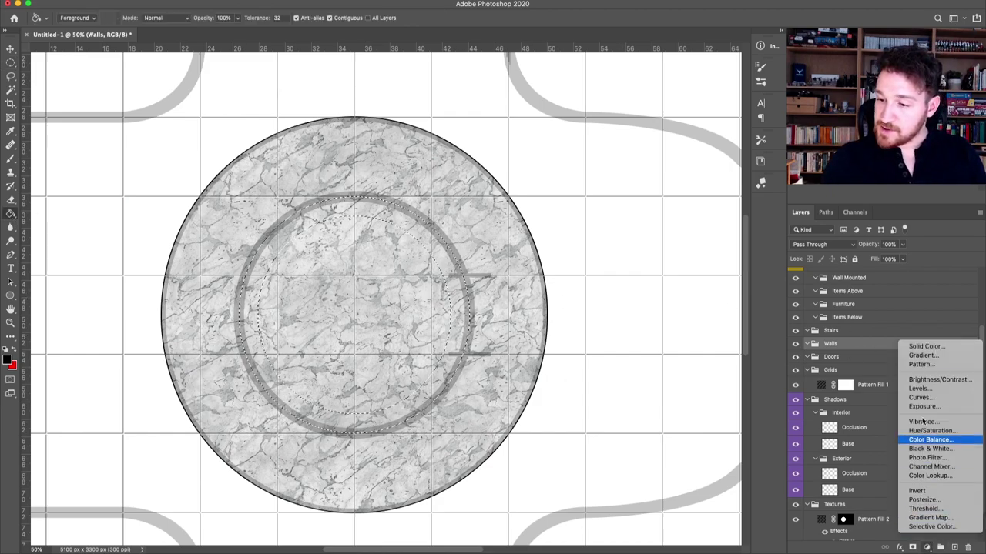
{"action": "left_click", "coordinate": [920, 365]}
{"action": "left_click", "coordinate": [624, 123]}
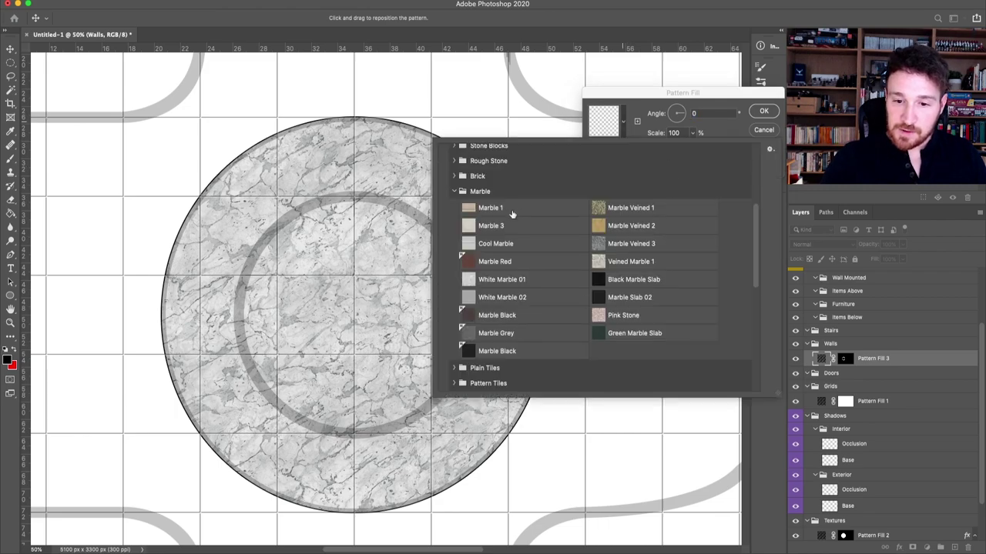
{"action": "left_click", "coordinate": [512, 214]}
{"action": "left_click", "coordinate": [763, 112]}
Step: Give the wood ring a Stroke and a Chisel Hard Inner Bevel, then zoom out
{"action": "left_click", "coordinate": [899, 548]}
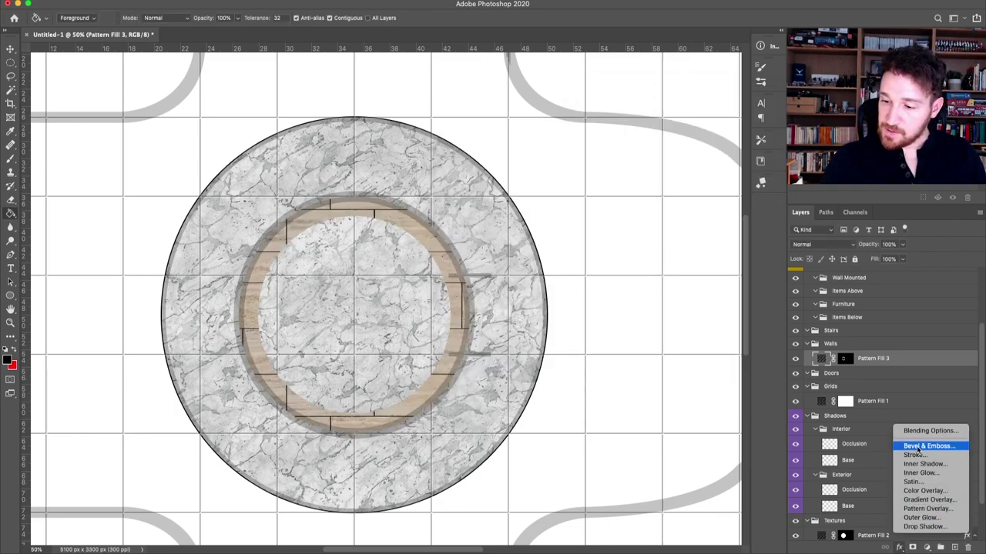
{"action": "left_click", "coordinate": [913, 455]}
{"action": "left_click", "coordinate": [805, 221]}
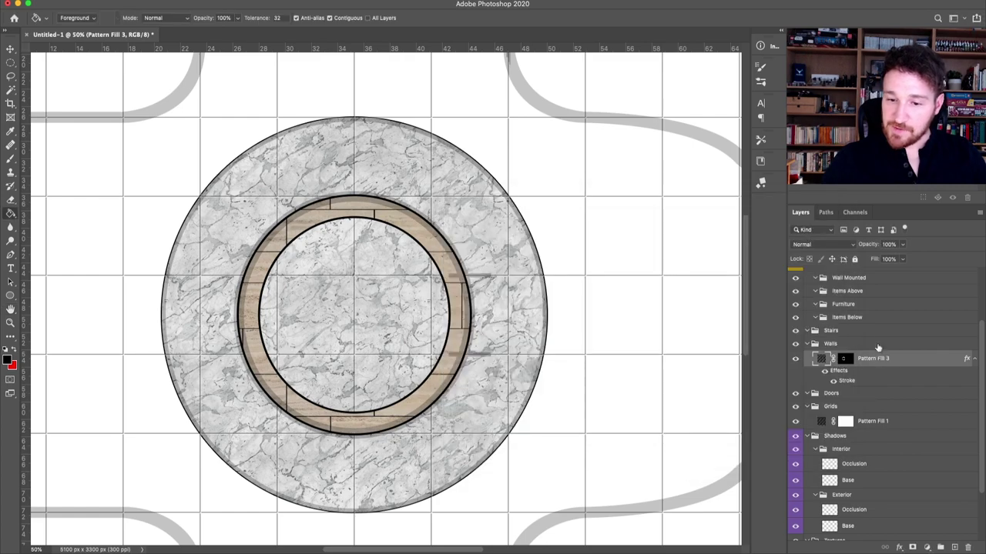
{"action": "left_click", "coordinate": [900, 548]}
{"action": "left_click", "coordinate": [930, 448]}
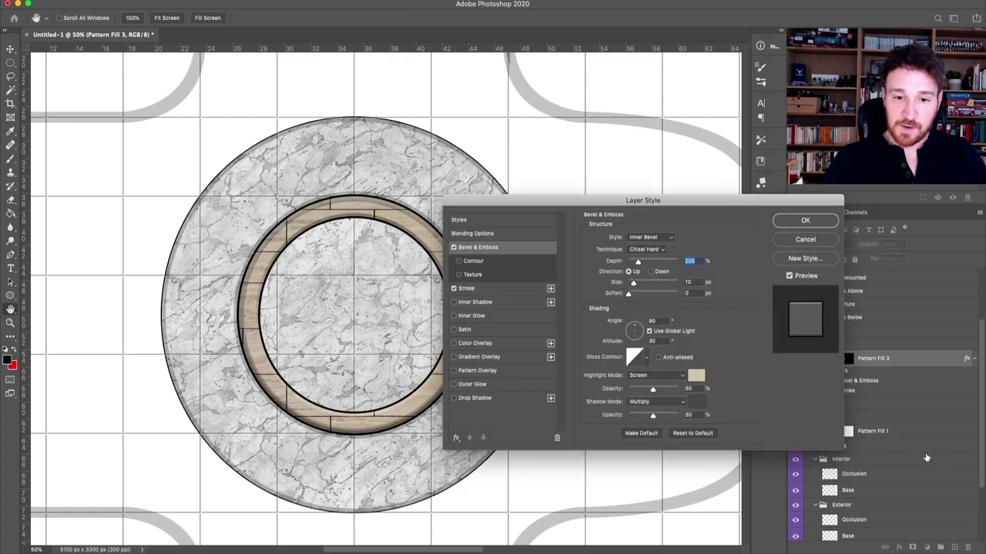
{"action": "left_click", "coordinate": [804, 221]}
{"action": "left_click", "coordinate": [11, 48]}
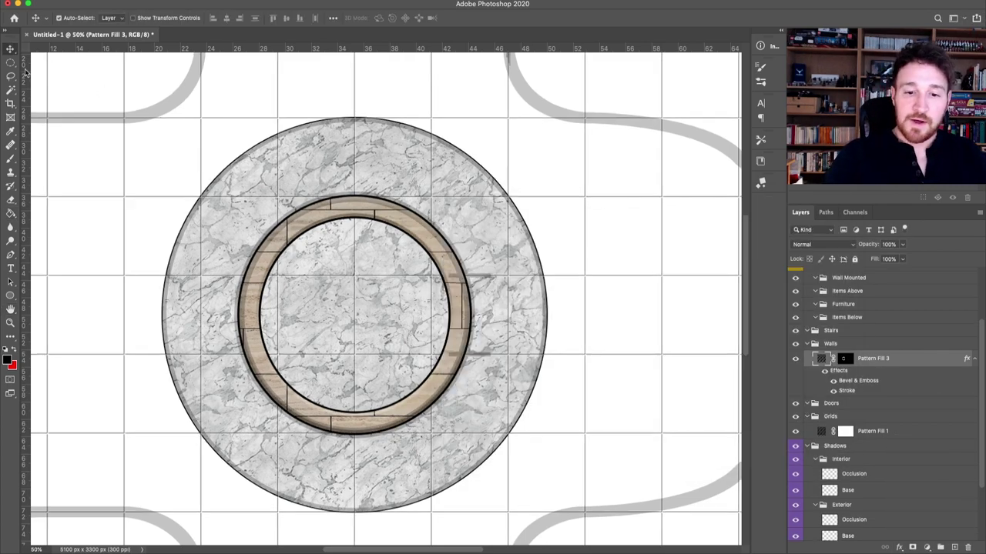
{"action": "key", "text": "ctrl+minus"}
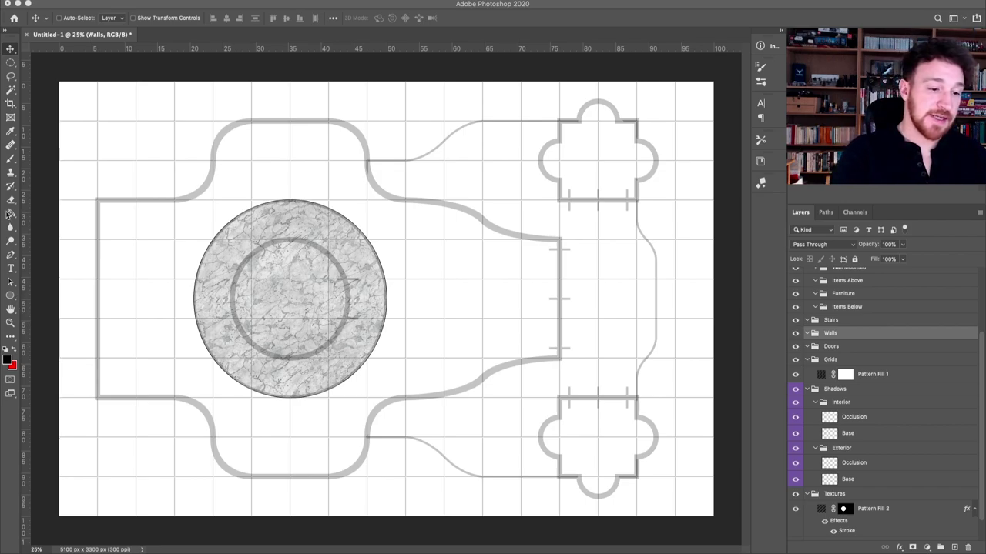
Step: Pick the Ellipse Tool from the toolbar's shape tools flyout
{"action": "left_click", "coordinate": [9, 296]}
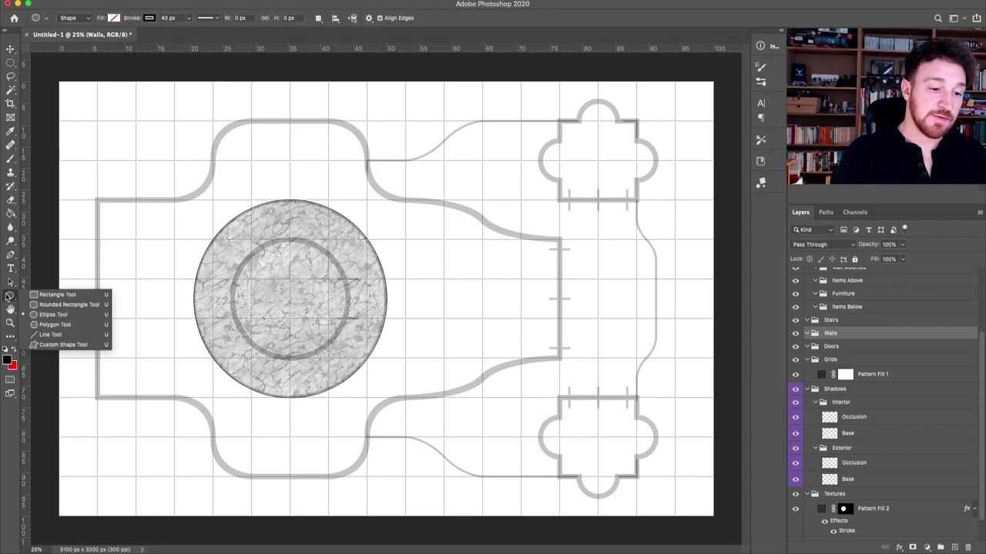
{"action": "key", "text": "Escape"}
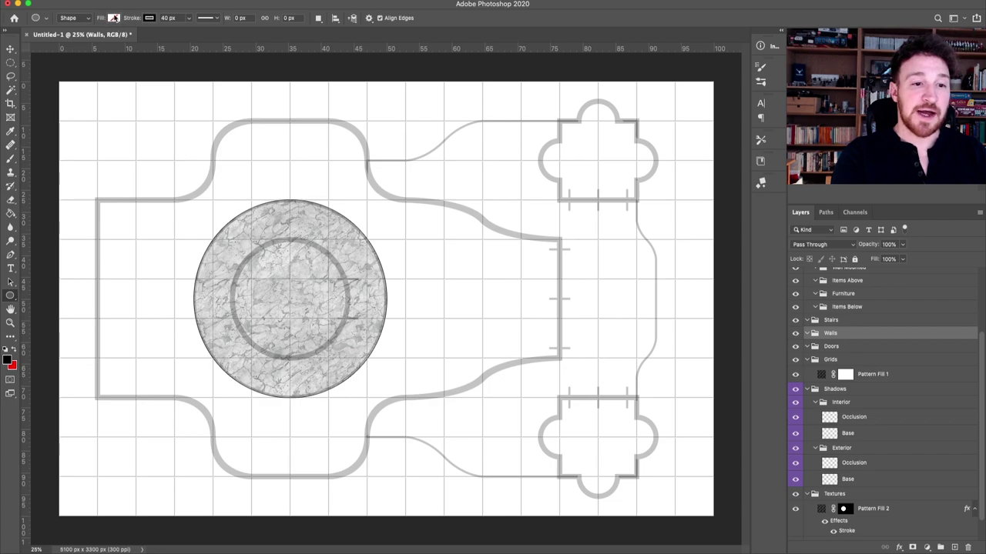
Step: Check the ellipse's fill and stroke colours and its 40 px stroke width
{"action": "left_click", "coordinate": [114, 16]}
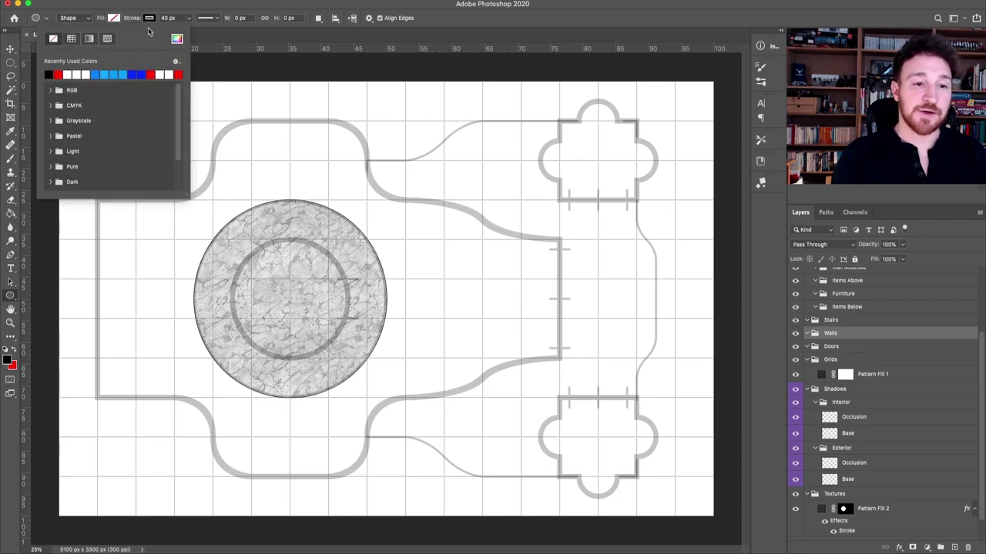
{"action": "left_click", "coordinate": [149, 18]}
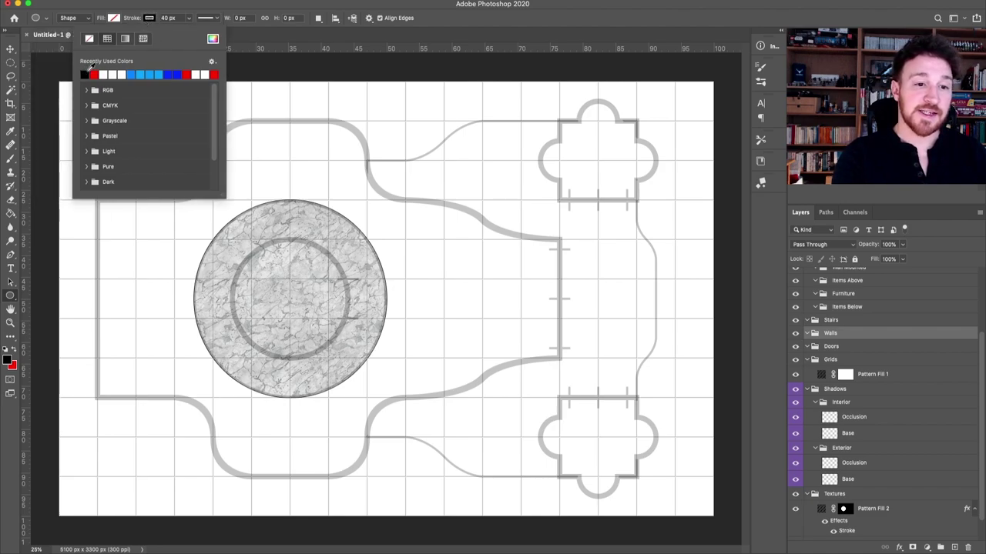
{"action": "left_click", "coordinate": [171, 17]}
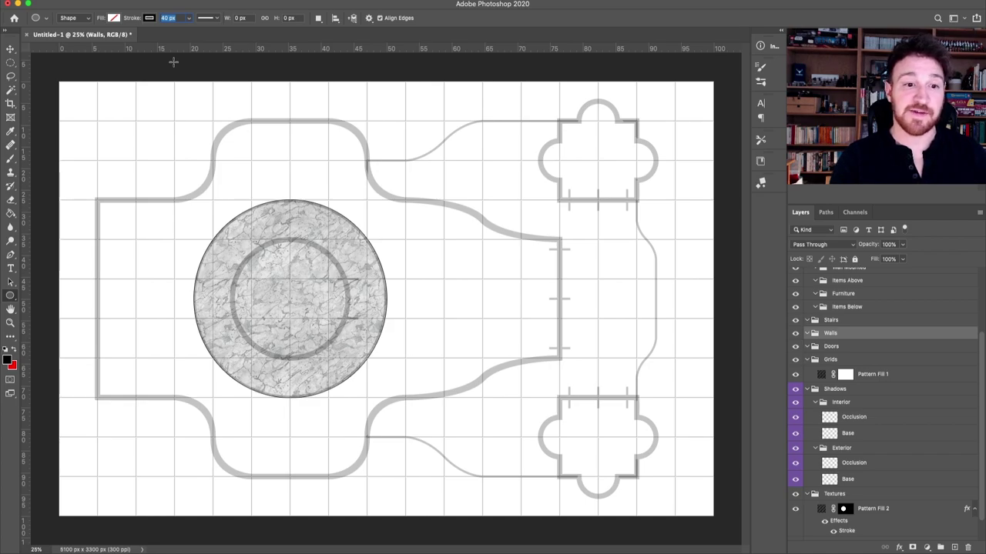
Step: Keep the stroke aligned to Center in Stroke Options and choose a different end cap
{"action": "left_click", "coordinate": [216, 18]}
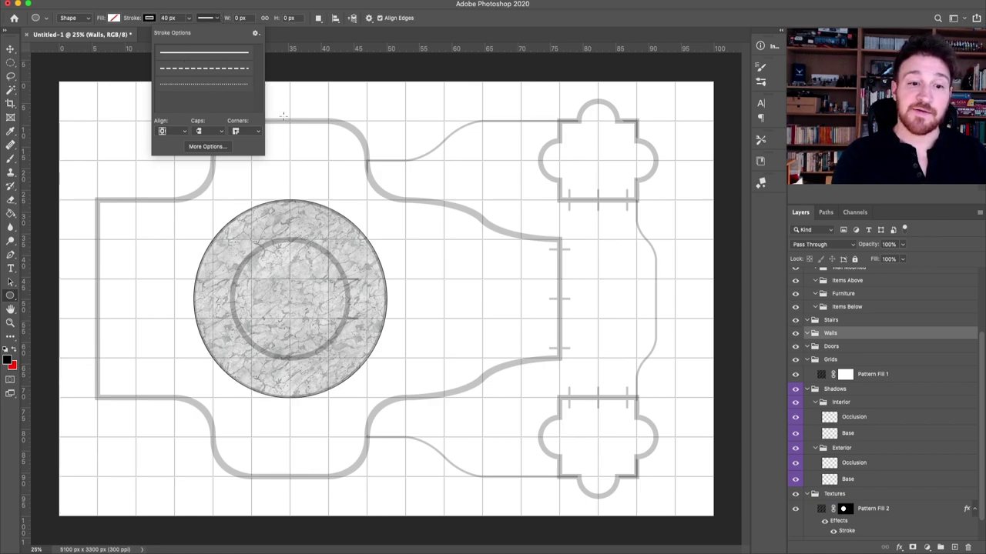
{"action": "left_click", "coordinate": [185, 133]}
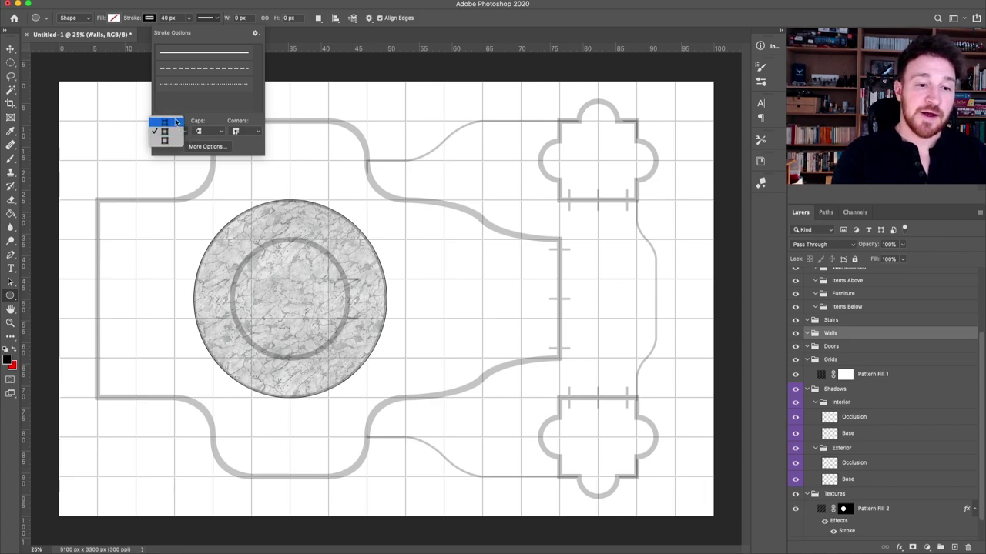
{"action": "left_click", "coordinate": [171, 132]}
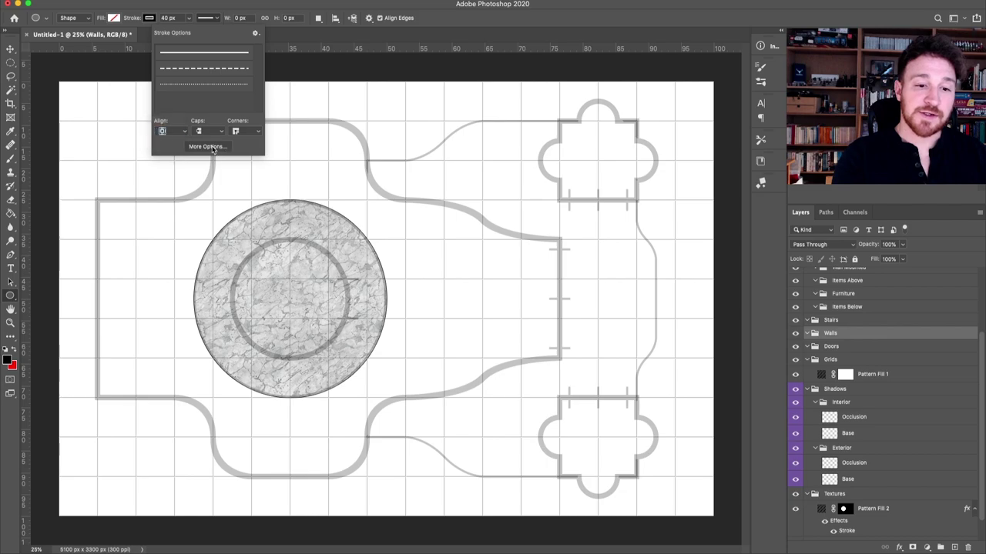
{"action": "left_click", "coordinate": [214, 147]}
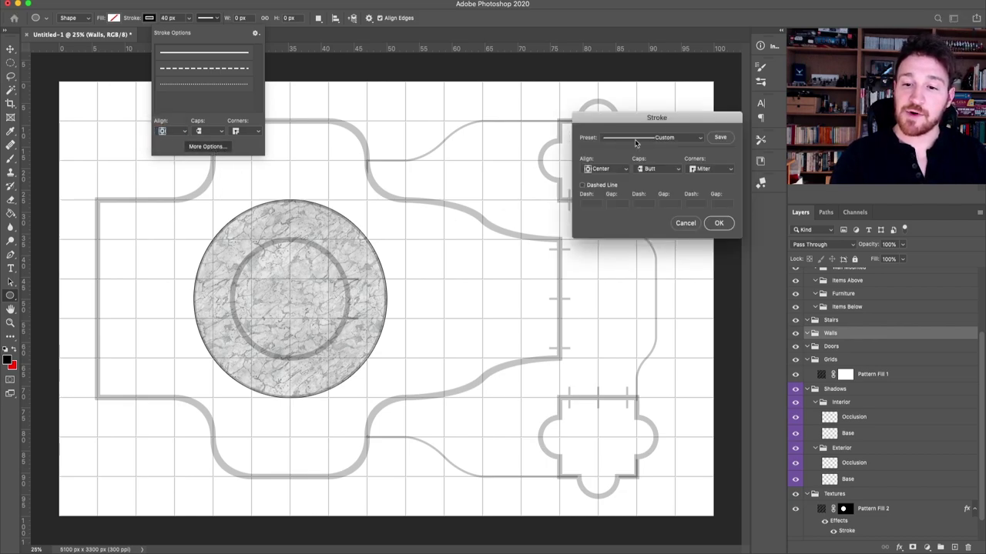
{"action": "left_click", "coordinate": [604, 169]}
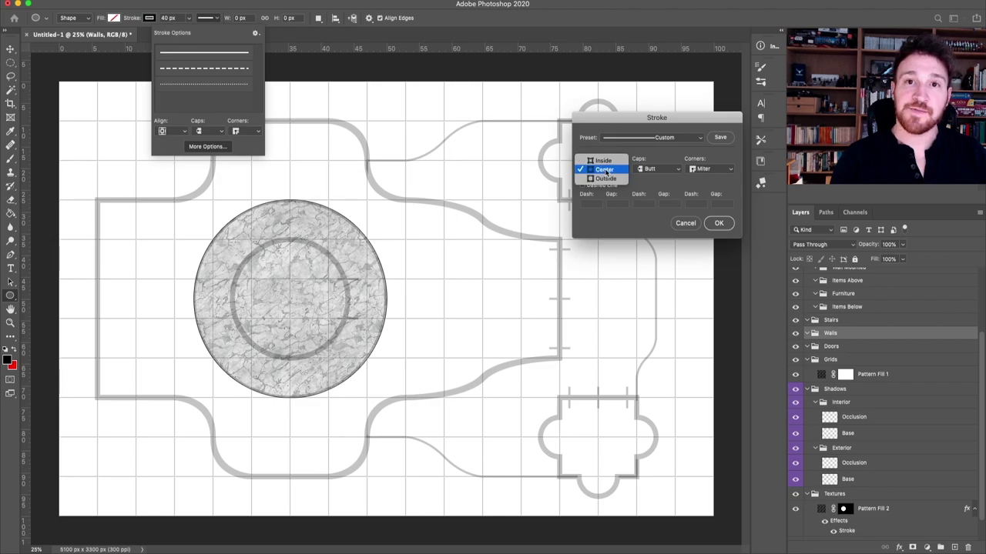
{"action": "left_click", "coordinate": [604, 169]}
{"action": "left_click", "coordinate": [685, 223]}
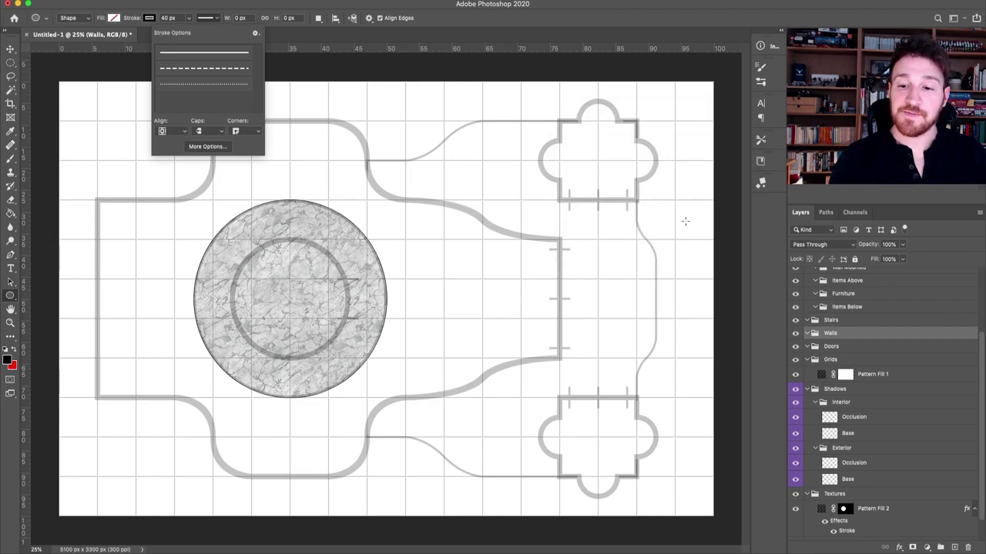
{"action": "left_click", "coordinate": [194, 130]}
{"action": "left_click", "coordinate": [166, 141]}
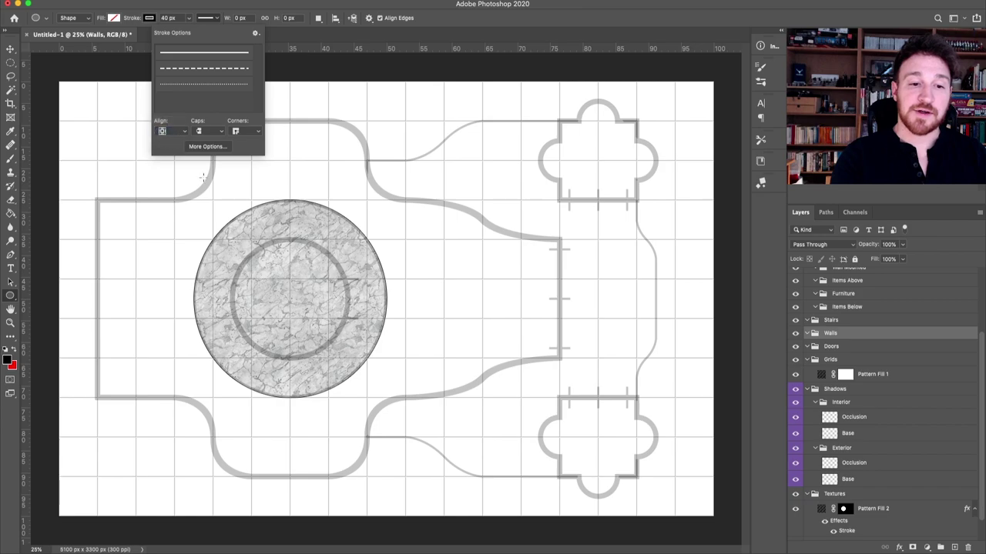
{"action": "left_click", "coordinate": [219, 18]}
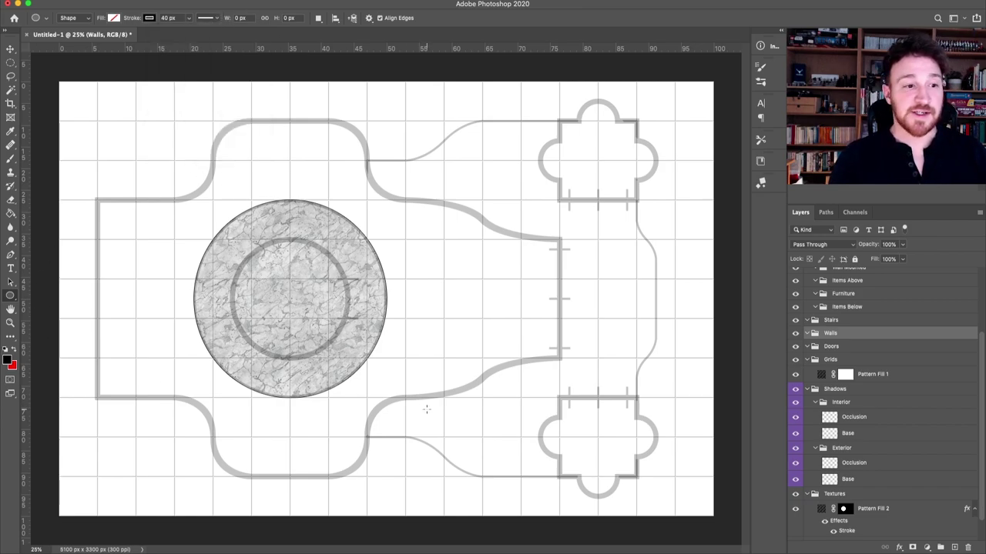
Step: Show the grid and draw a 900 px circle from the marble room's centre, zooming to check it
{"action": "key", "text": "super+apostrophe"}
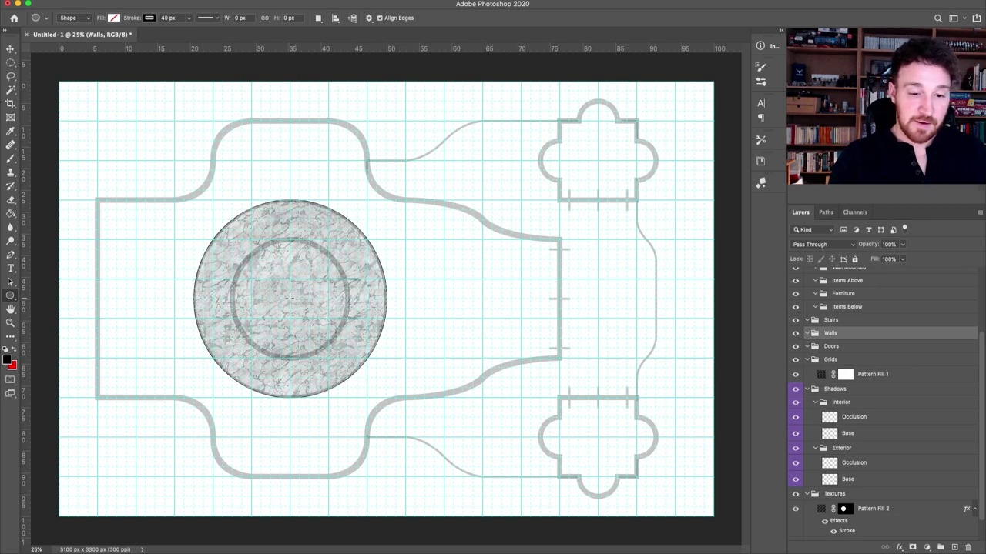
{"action": "left_click_drag", "start_coordinate": [290, 297], "coordinate": [357, 355]}
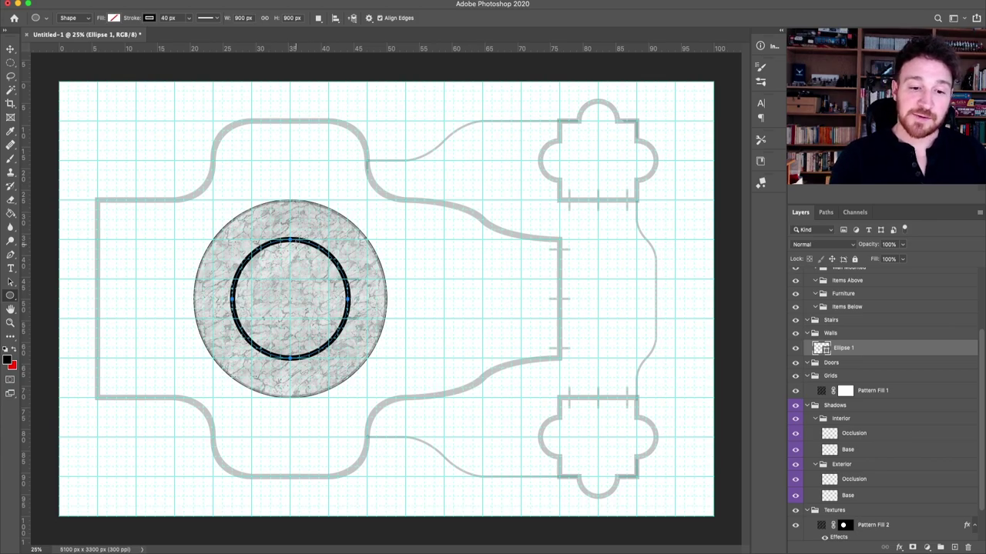
{"action": "key", "text": "super+equal"}
{"action": "key", "text": "super+equal"}
{"action": "key", "text": "super+equal"}
{"action": "key", "text": "super+equal"}
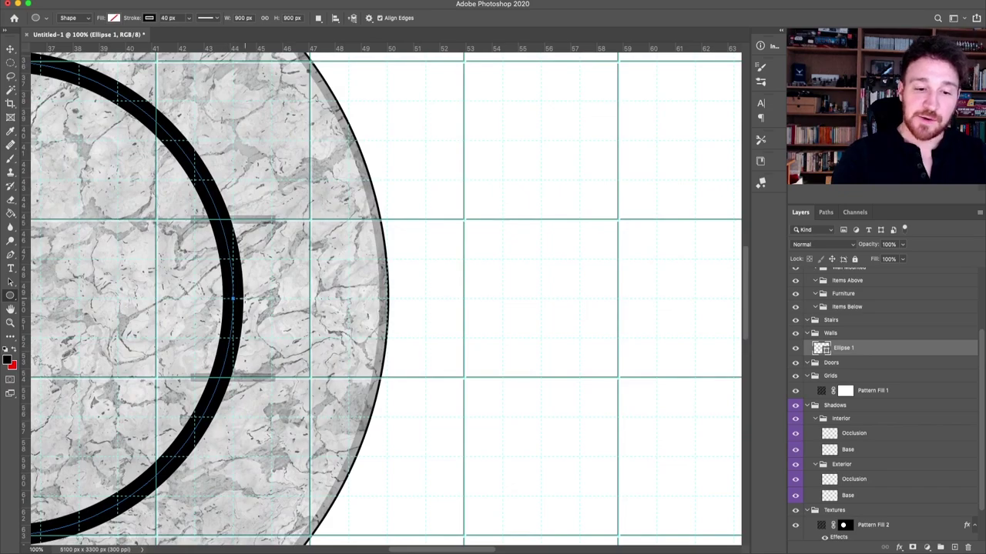
{"action": "key", "text": "super+minus"}
{"action": "key", "text": "super+minus"}
{"action": "key", "text": "super+minus"}
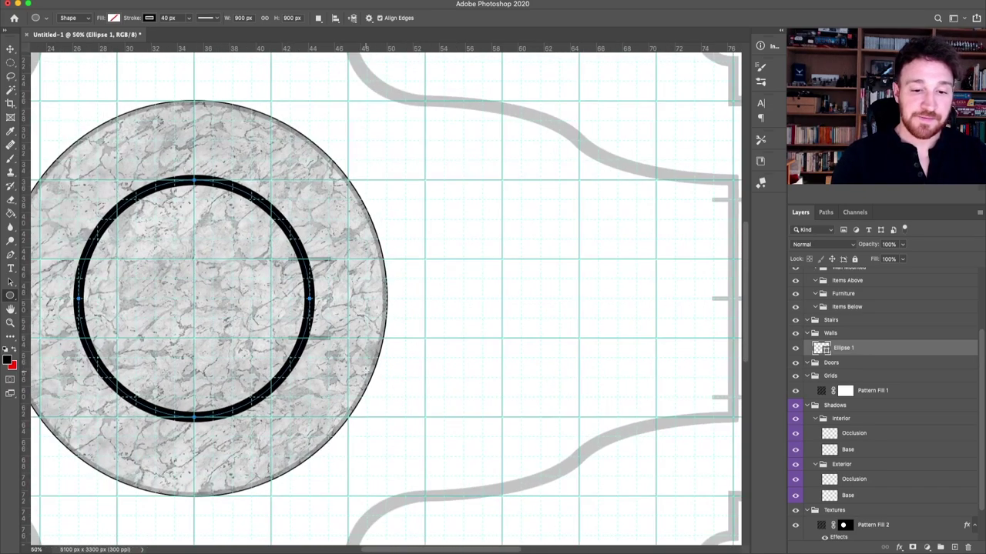
Step: Rasterize the Ellipse 1 layer, load its ring as a selection, and hide the grid
{"action": "key", "text": "v"}
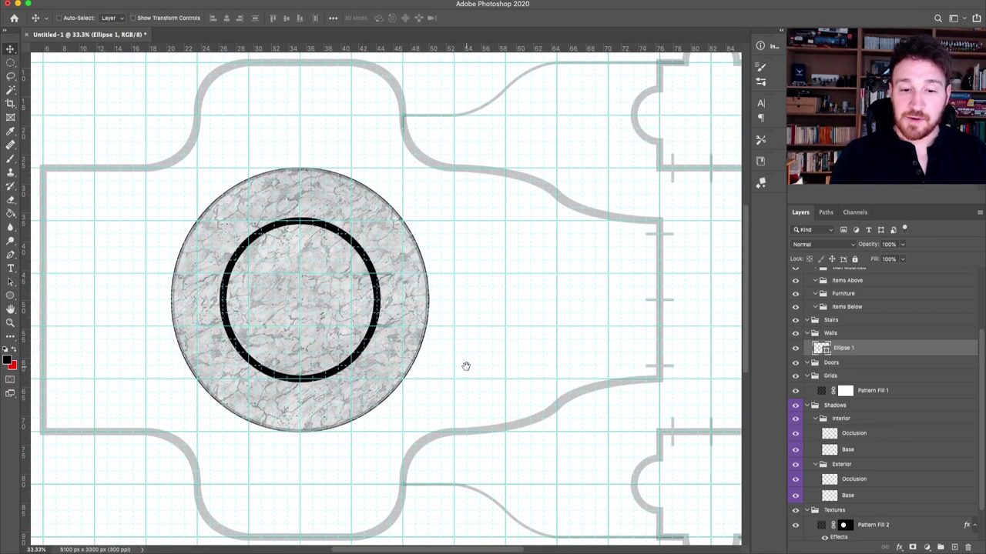
{"action": "scroll", "coordinate": [446, 367], "scroll_direction": "left", "scroll_amount": 5}
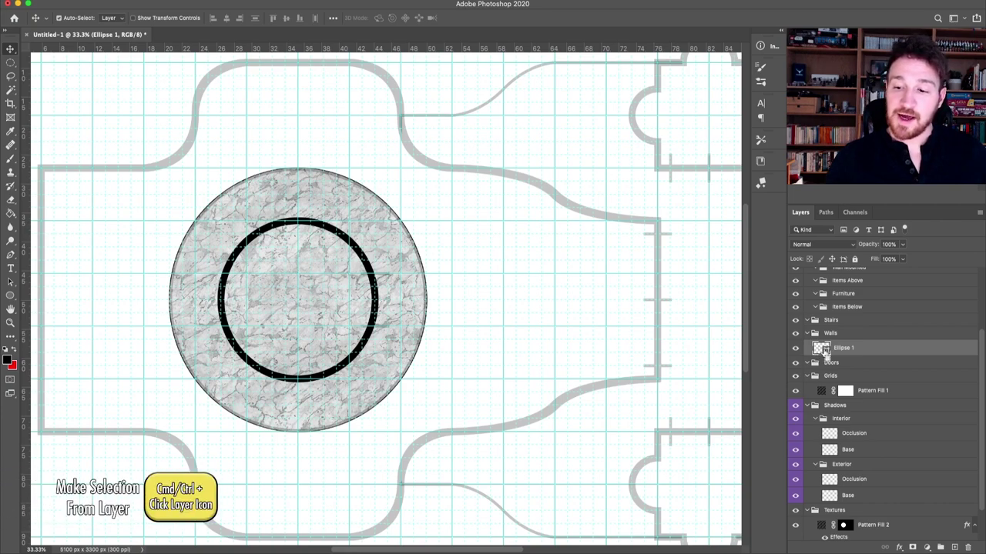
{"action": "left_click", "coordinate": [821, 349], "text": "super"}
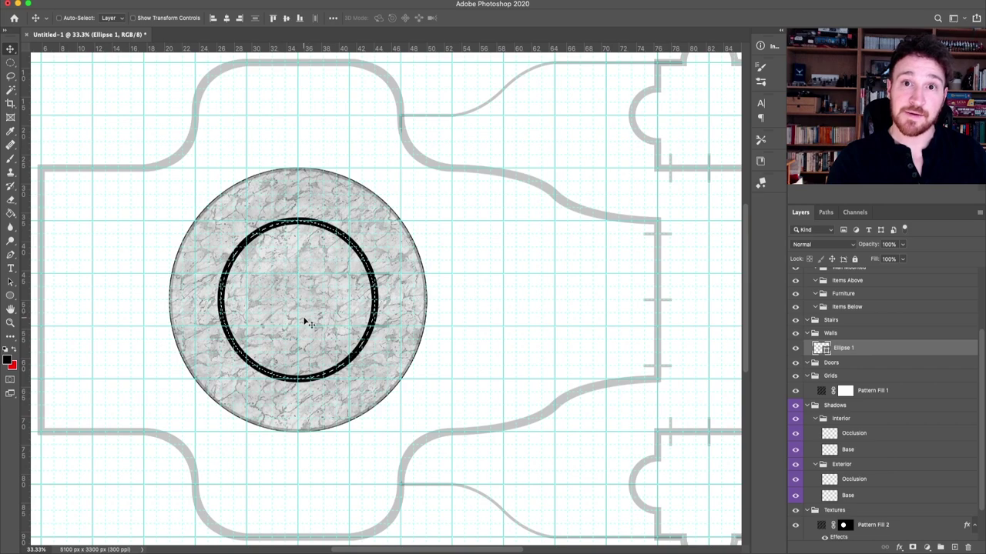
{"action": "right_click", "coordinate": [854, 348]}
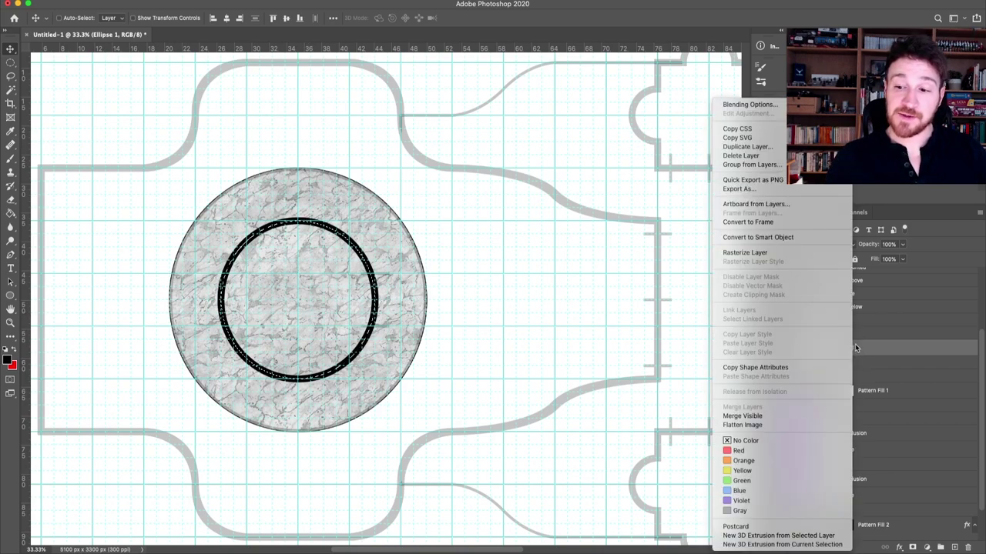
{"action": "left_click", "coordinate": [755, 254]}
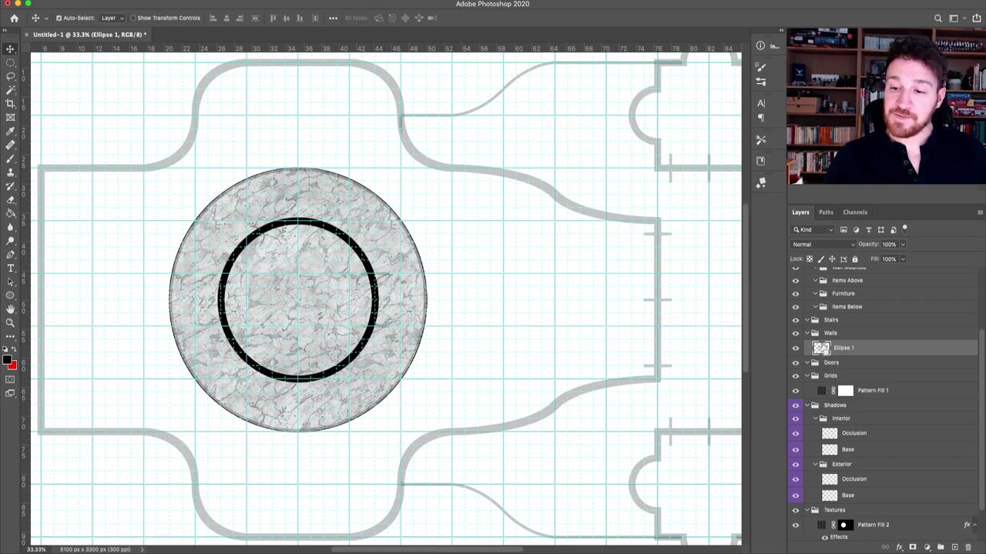
{"action": "left_click", "coordinate": [822, 349], "text": "super"}
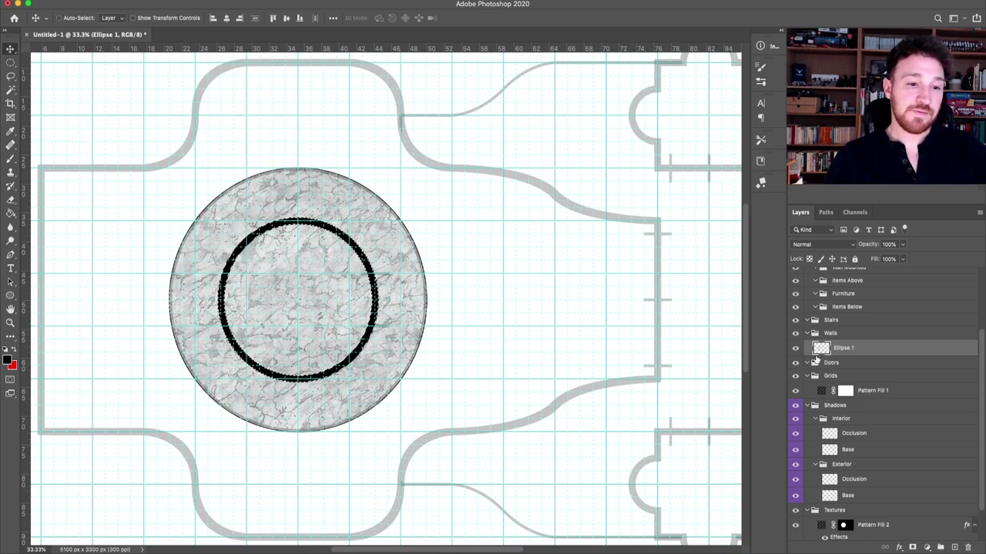
{"action": "key", "text": "super+apostrophe"}
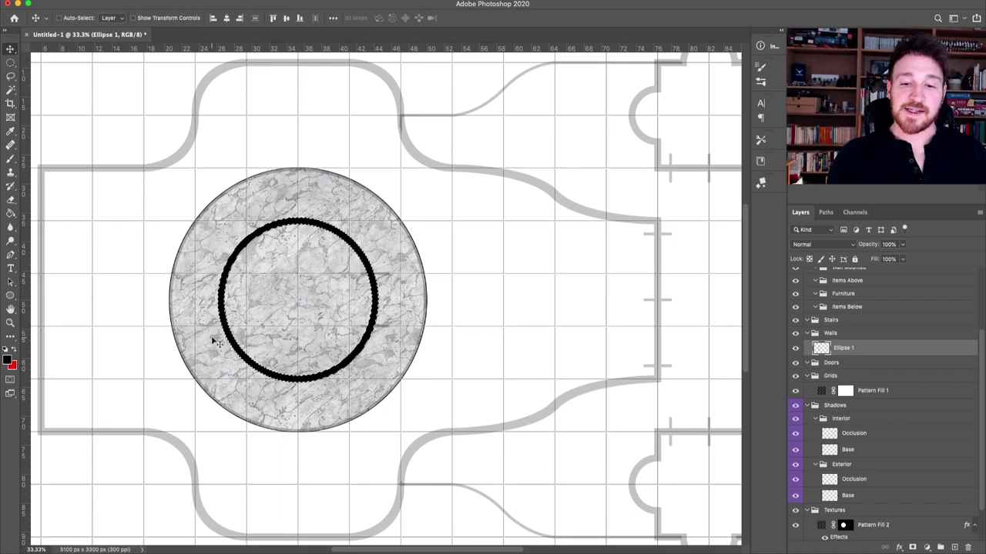
Step: Hide Ellipse 1 and fill the ring selection with a wood pattern fill layer
{"action": "left_click", "coordinate": [796, 348]}
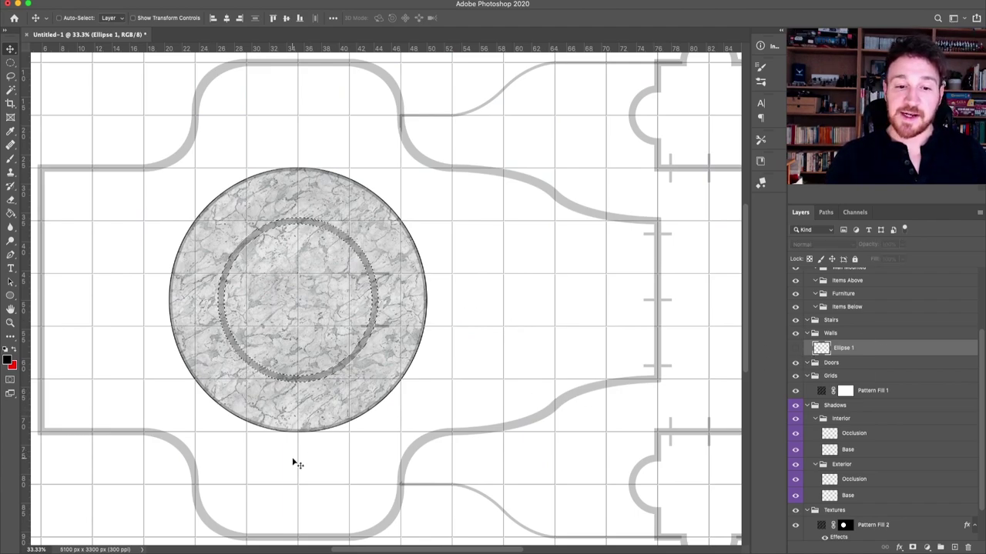
{"action": "left_click", "coordinate": [926, 547]}
{"action": "left_click", "coordinate": [924, 364]}
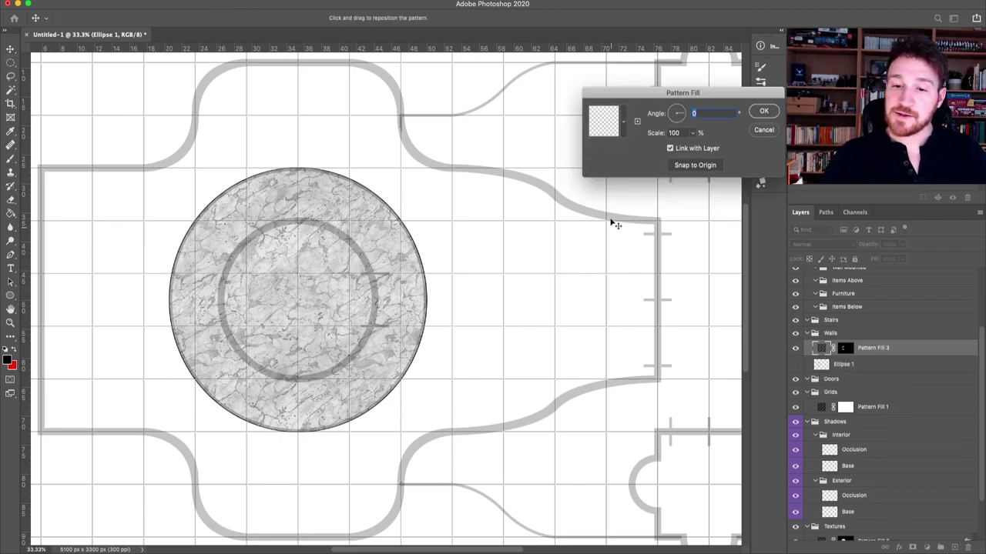
{"action": "left_click", "coordinate": [625, 128]}
{"action": "left_click", "coordinate": [514, 213]}
{"action": "key", "text": "Return"}
{"action": "key", "text": "Return"}
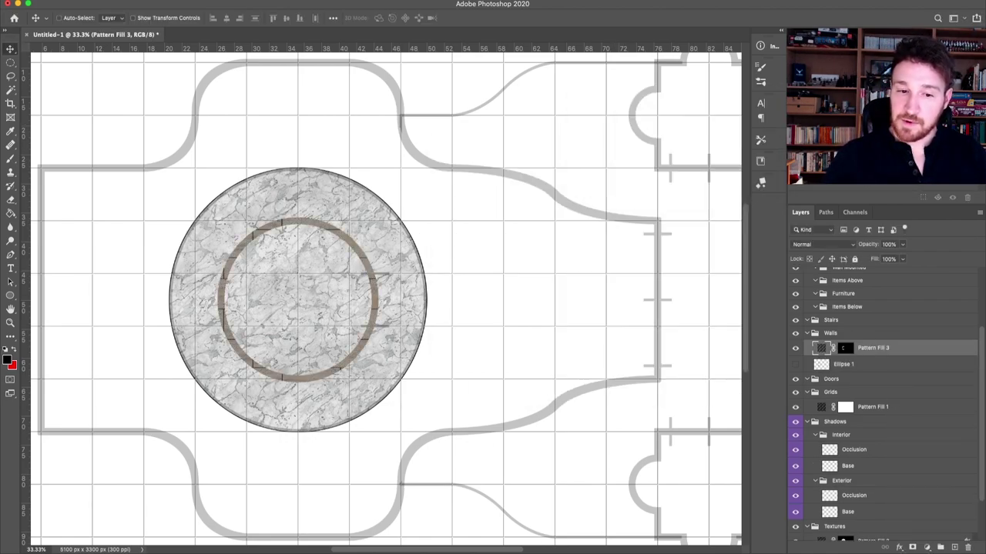
Step: Add Stroke and Bevel & Emboss effects to the wood ring layer
{"action": "left_click", "coordinate": [899, 548]}
{"action": "left_click", "coordinate": [926, 456]}
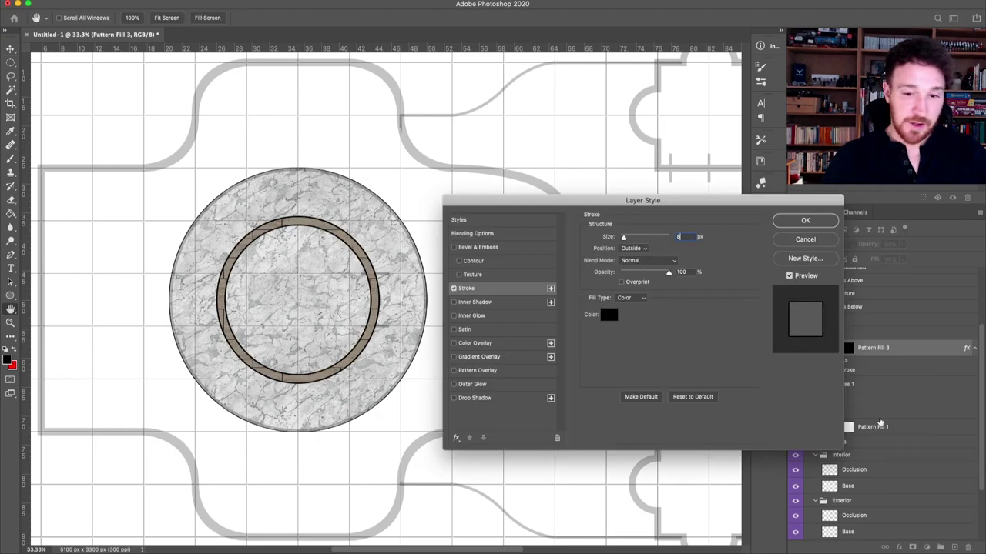
{"action": "left_click", "coordinate": [805, 225]}
{"action": "left_click", "coordinate": [899, 548]}
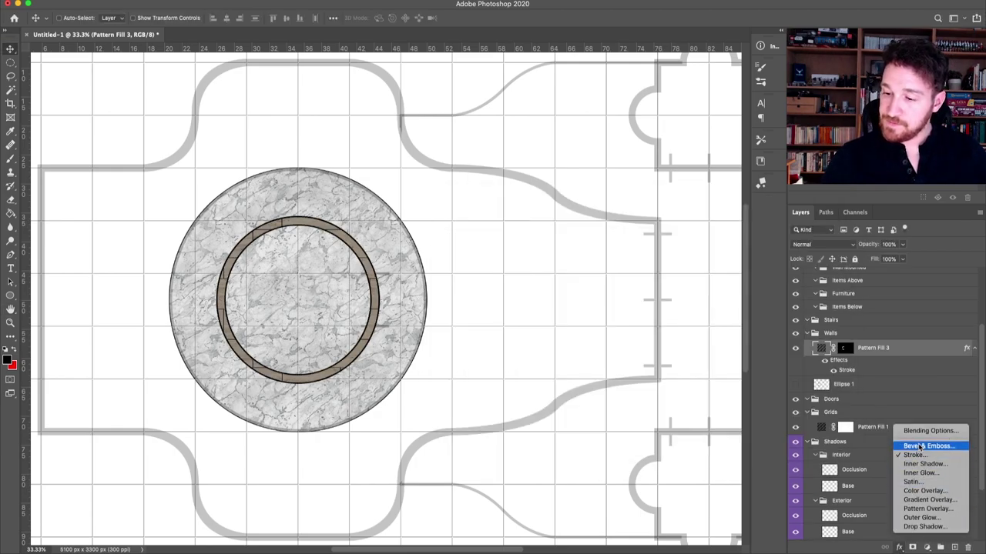
{"action": "left_click", "coordinate": [924, 444]}
{"action": "left_click", "coordinate": [804, 221]}
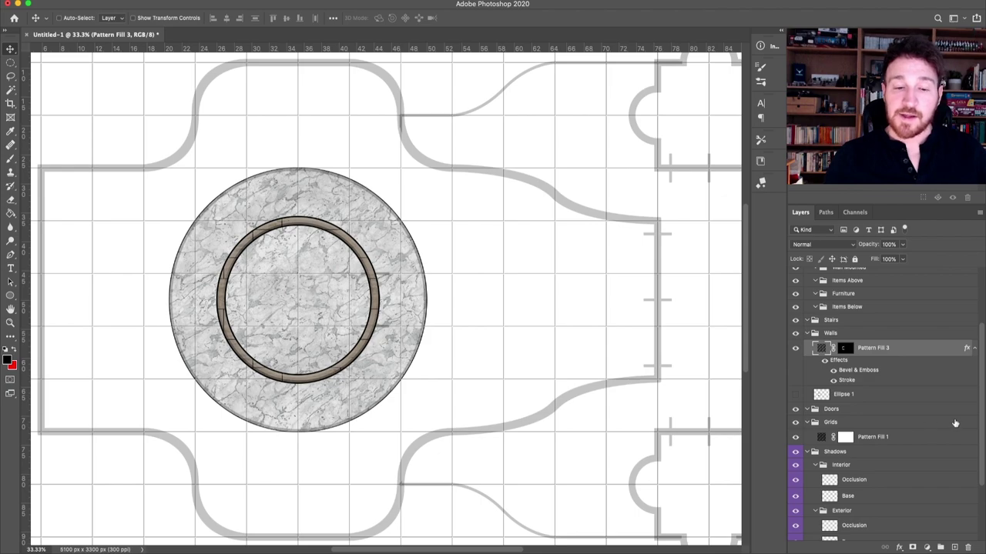